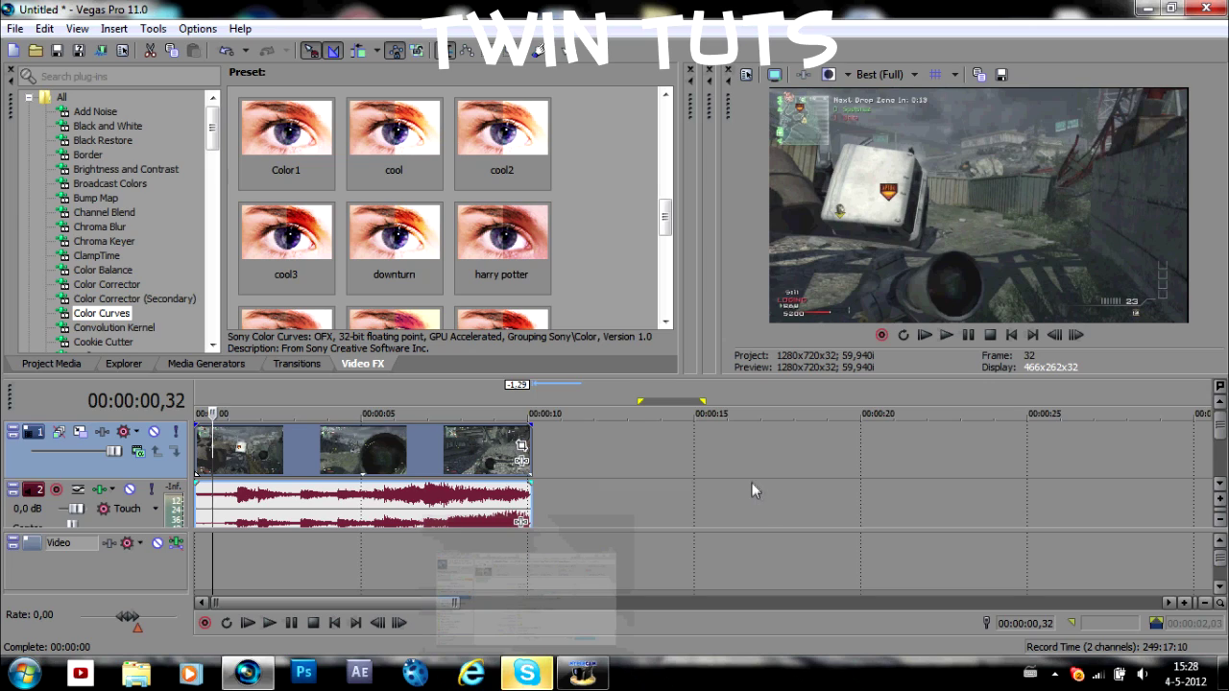
Split the gameplay clip and its audio at 00:00:03,12, on the frame right after the scoped kill view
left_click(378, 451)
left_click(298, 454)
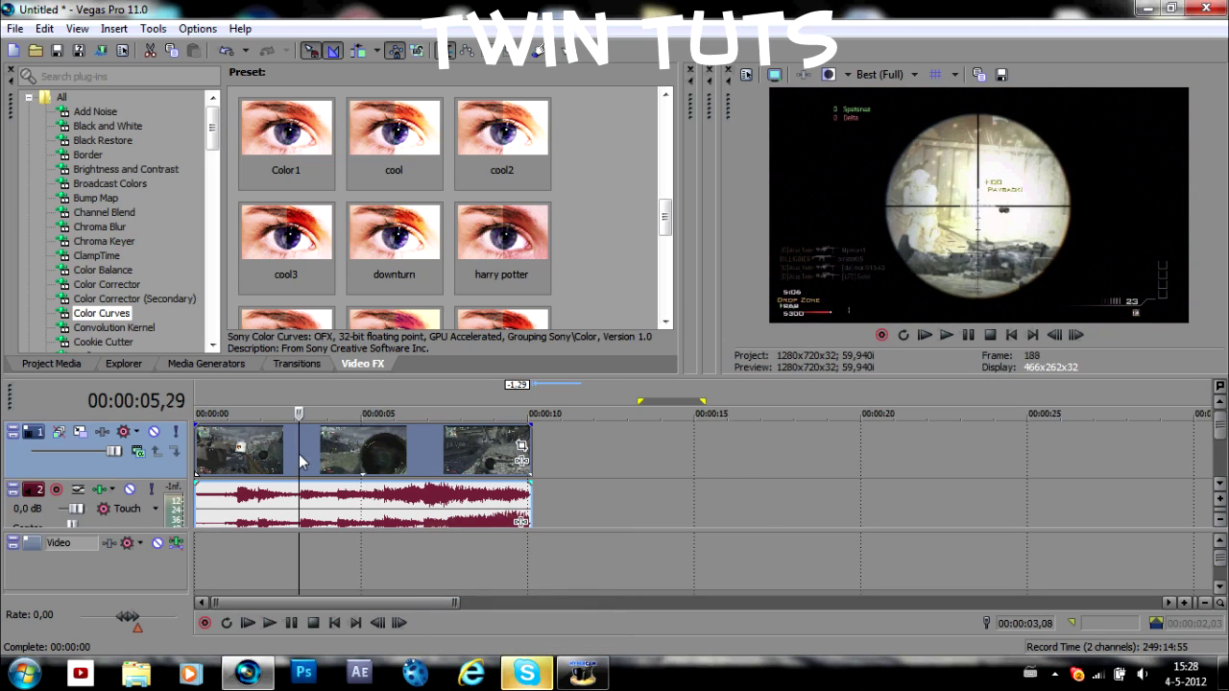
left_click(412, 453)
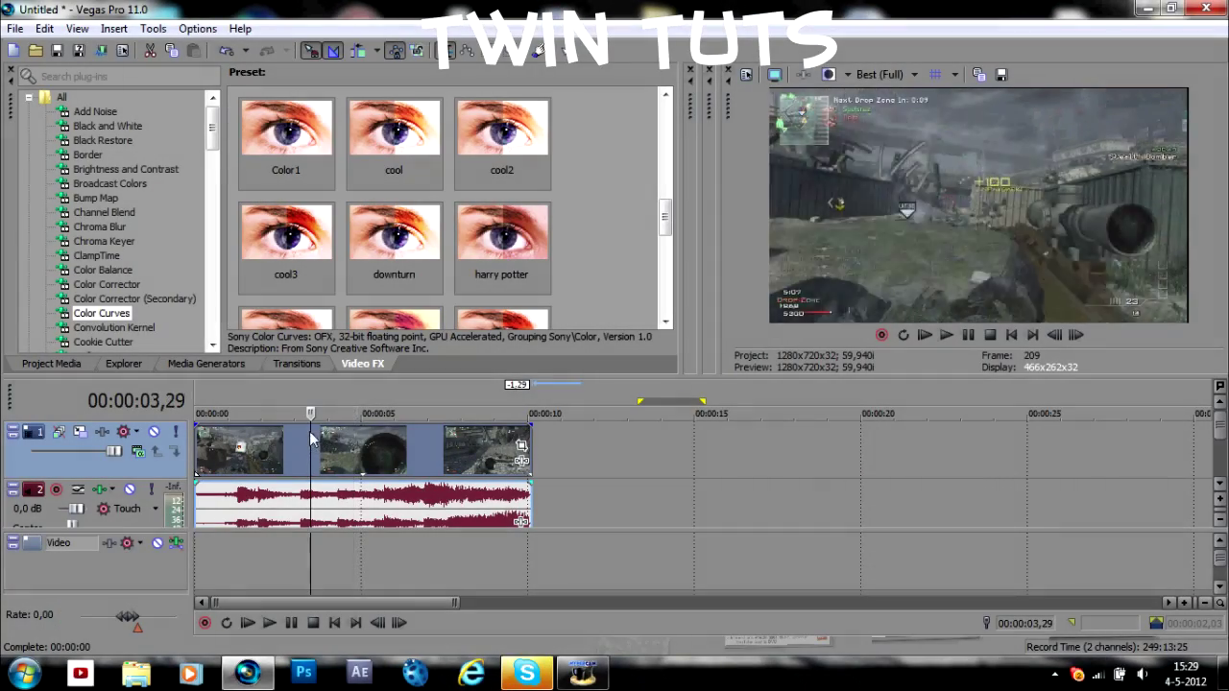
left_click(299, 444)
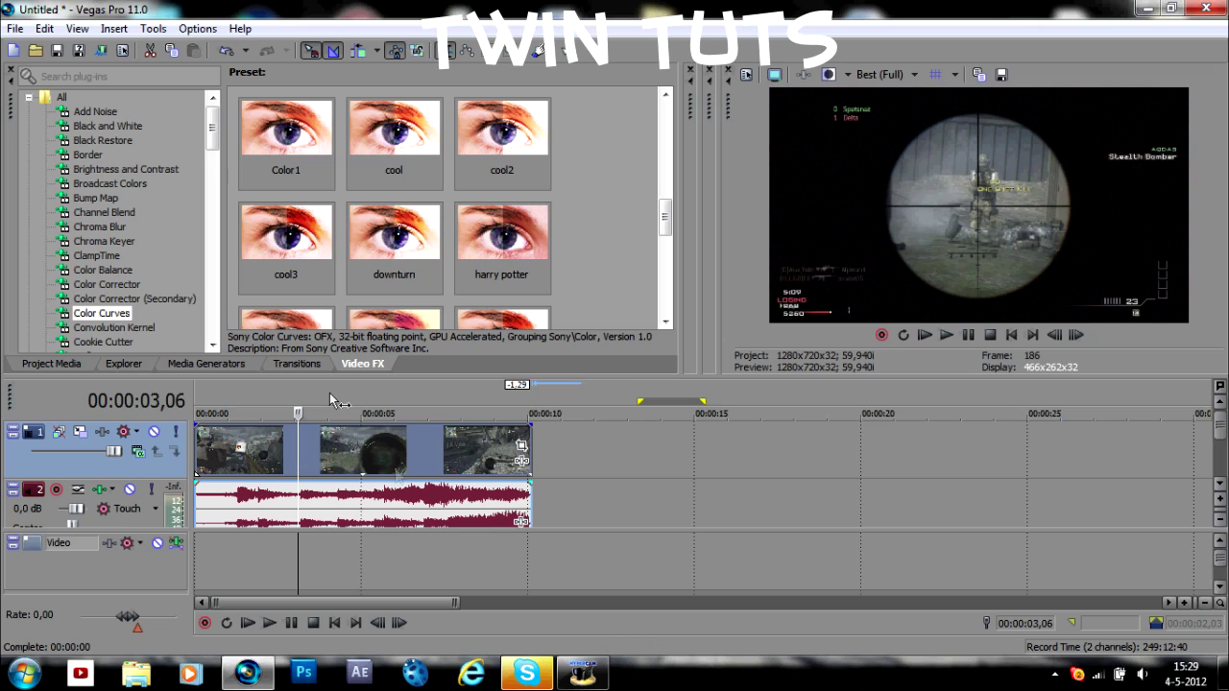
scroll(412, 480, "up", 3)
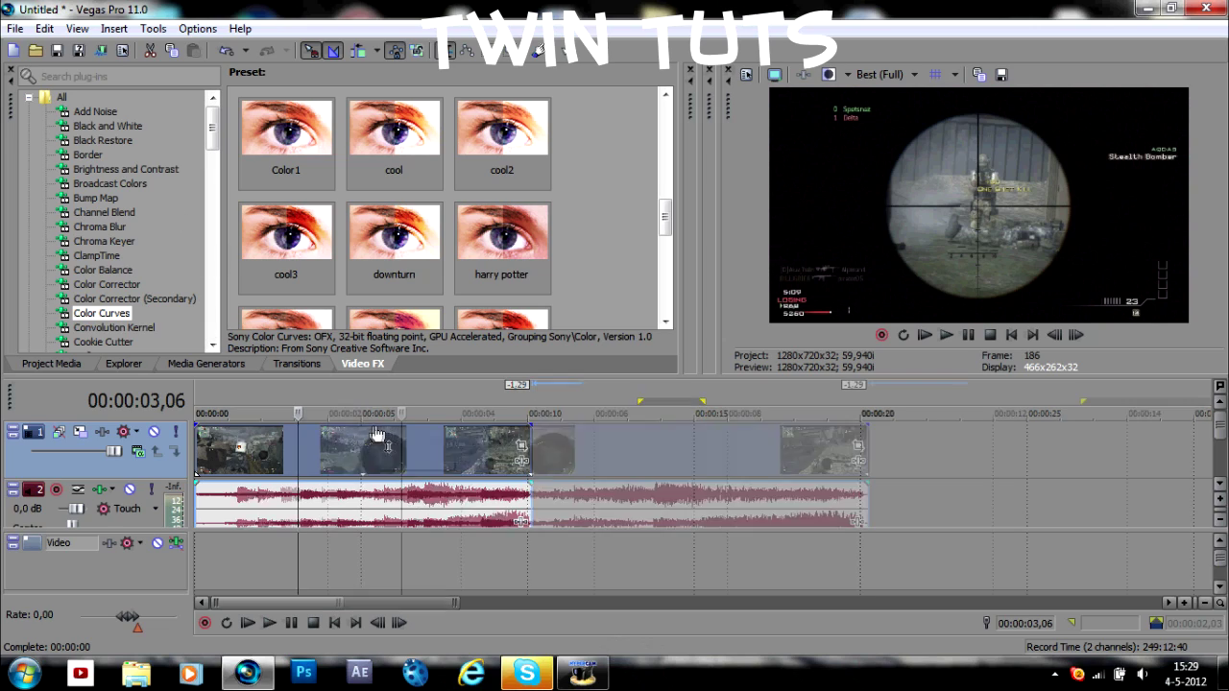
left_click(411, 438)
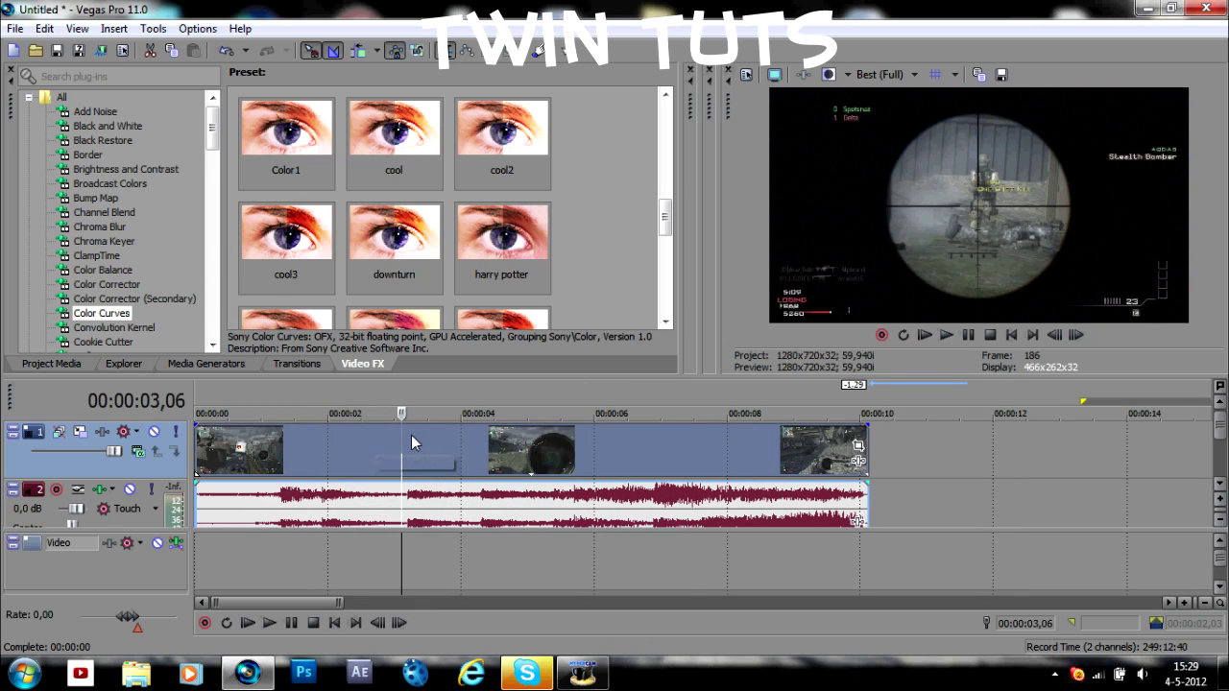
key("Left")
key("Left")
key("Left")
key("Left")
key("Left")
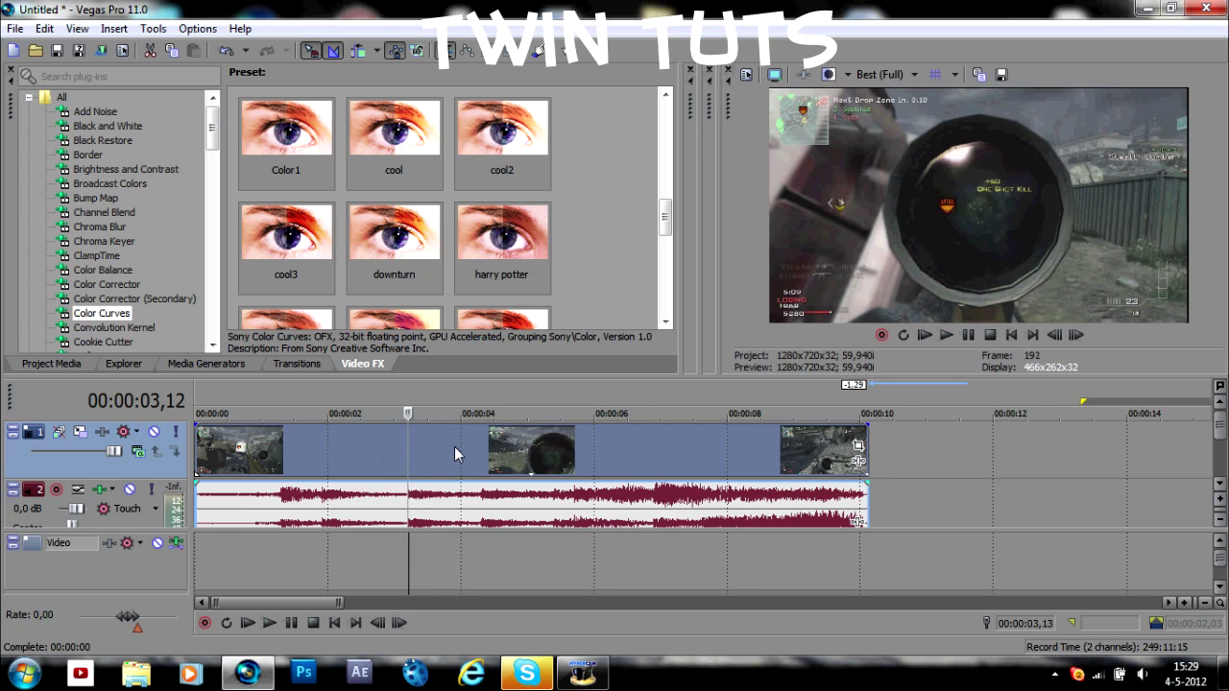
key("Left")
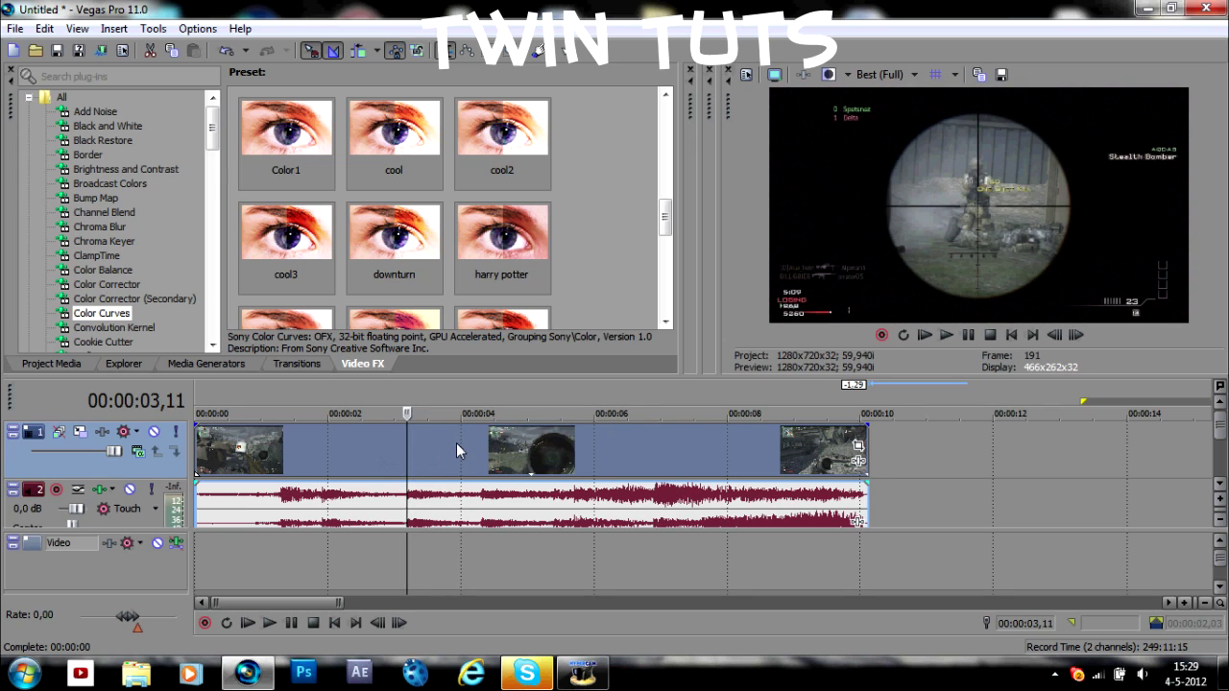
key("Right")
key("s")
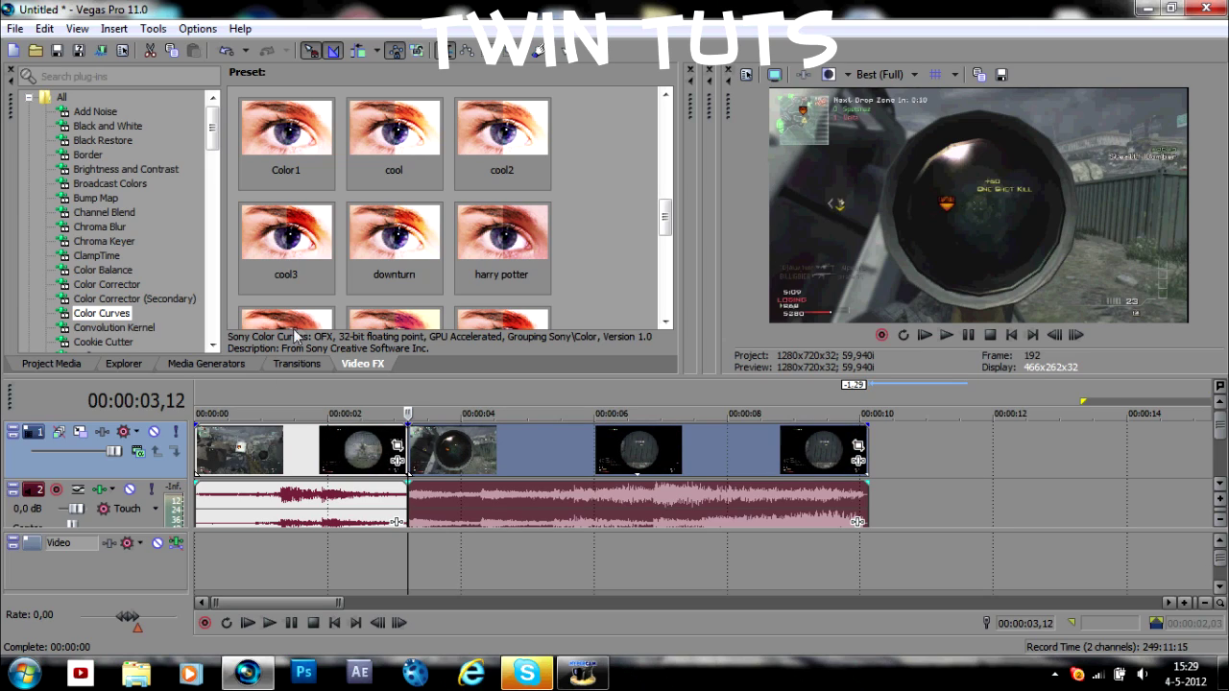
Apply the Magic Bullet Looks video effect to the second part of the split clip and open its look editor
scroll(97, 263, "down", 11)
scroll(97, 263, "down", 3)
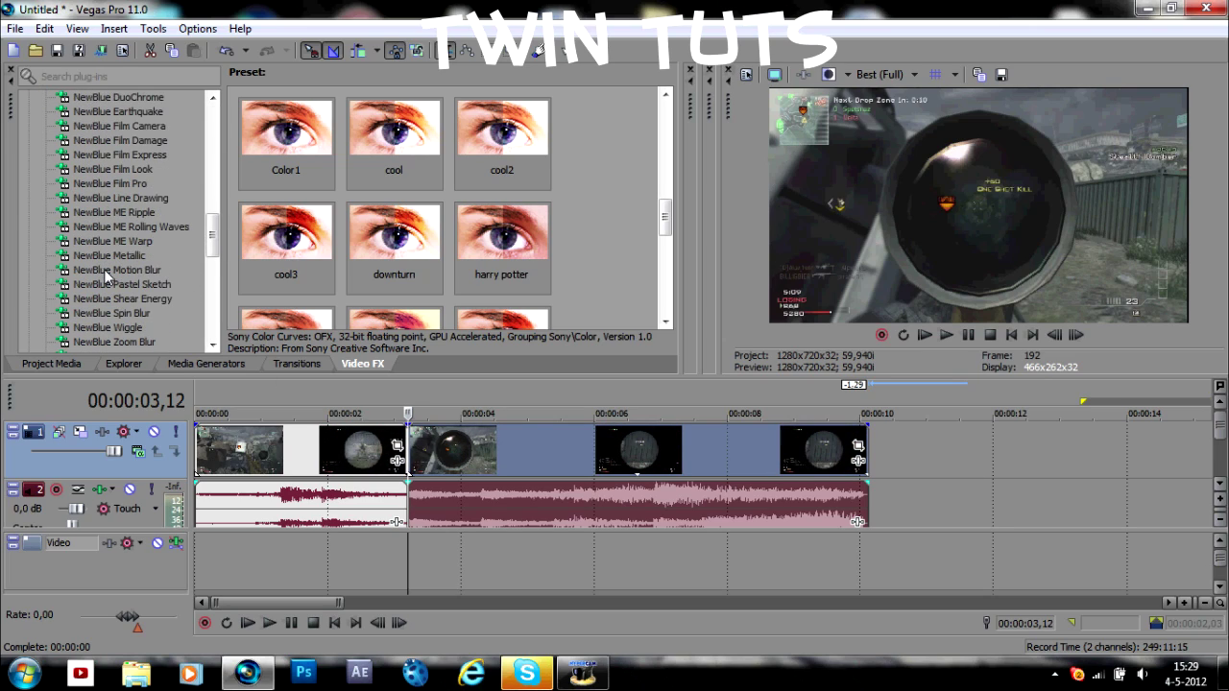
scroll(104, 269, "up", 5)
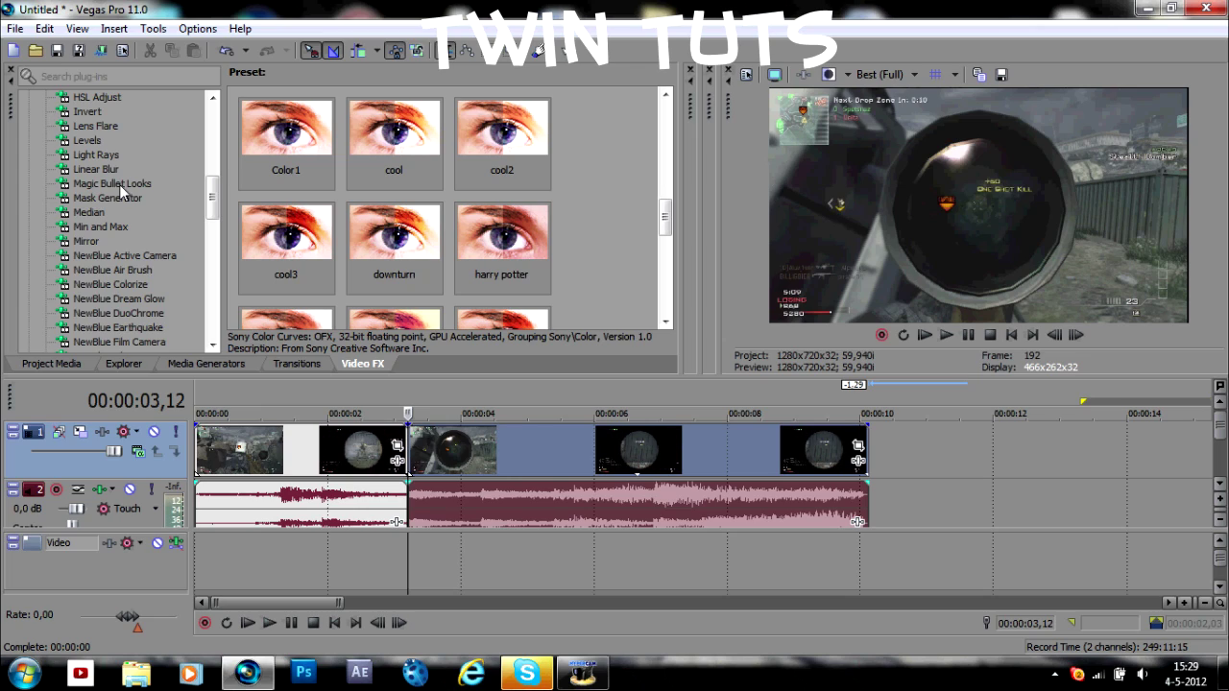
scroll(106, 231, "up", 1)
left_click(113, 226)
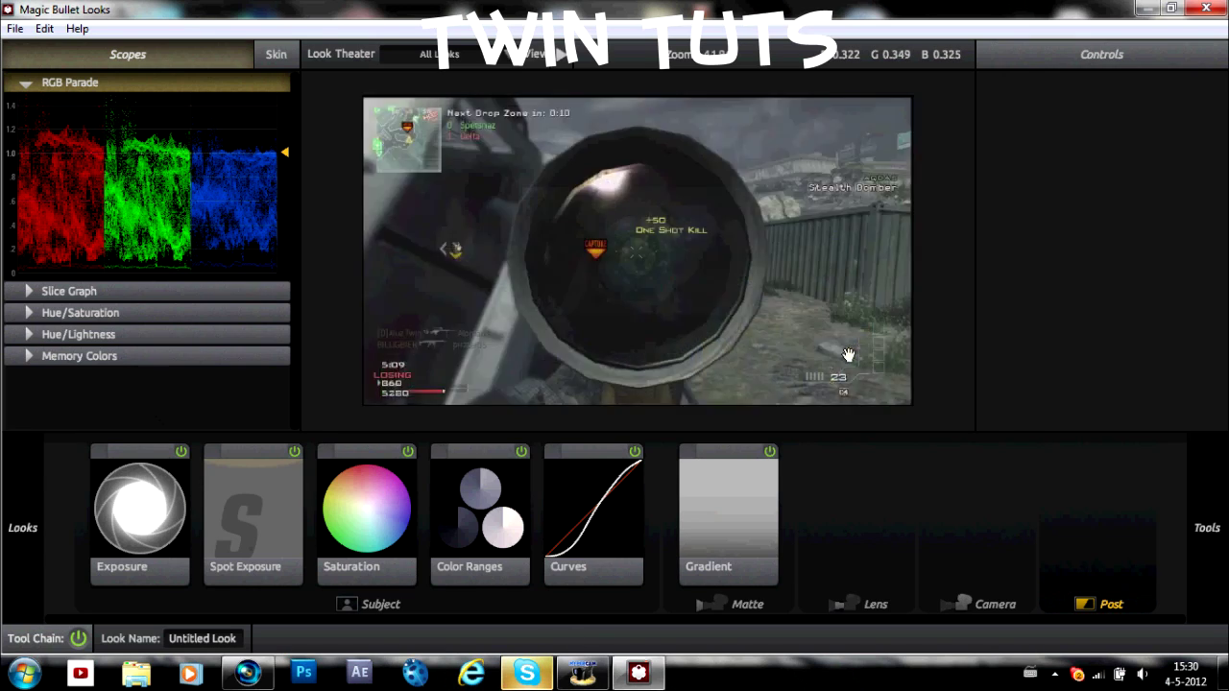
Replace the existing tool chain with an Exposure tool in the Subject stage and raise its stops
scroll(849, 354, "down", 5)
scroll(845, 347, "up", 3)
mouse_move(1207, 529)
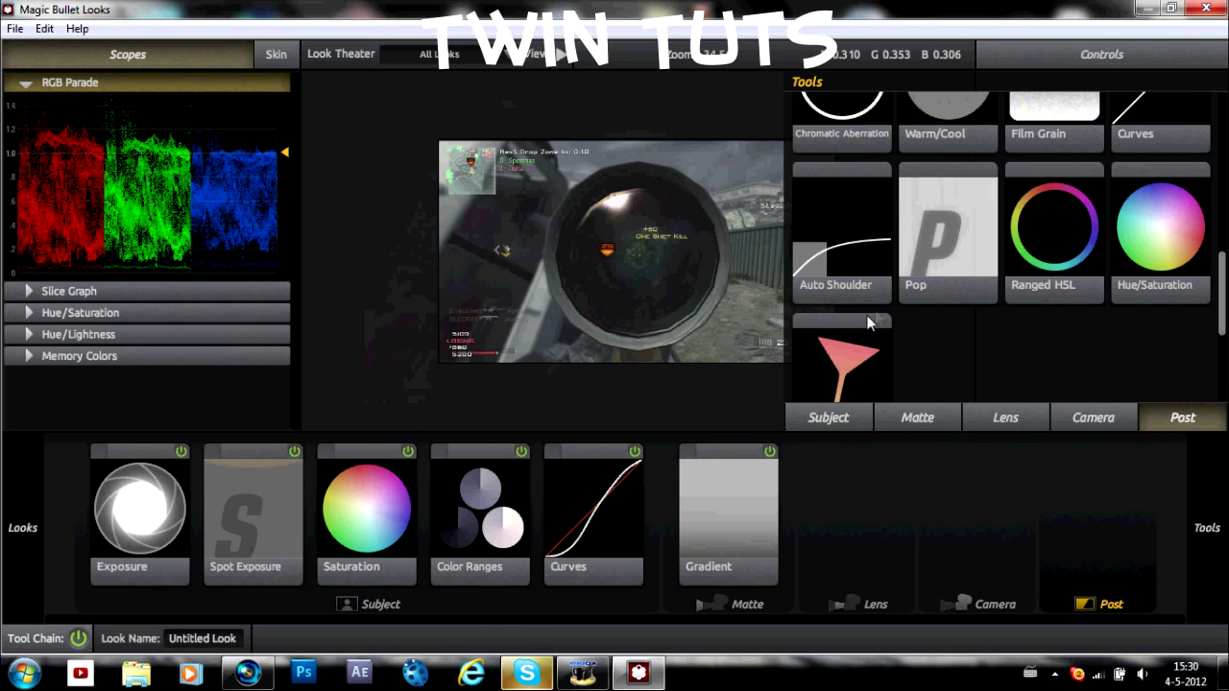
left_click(829, 418)
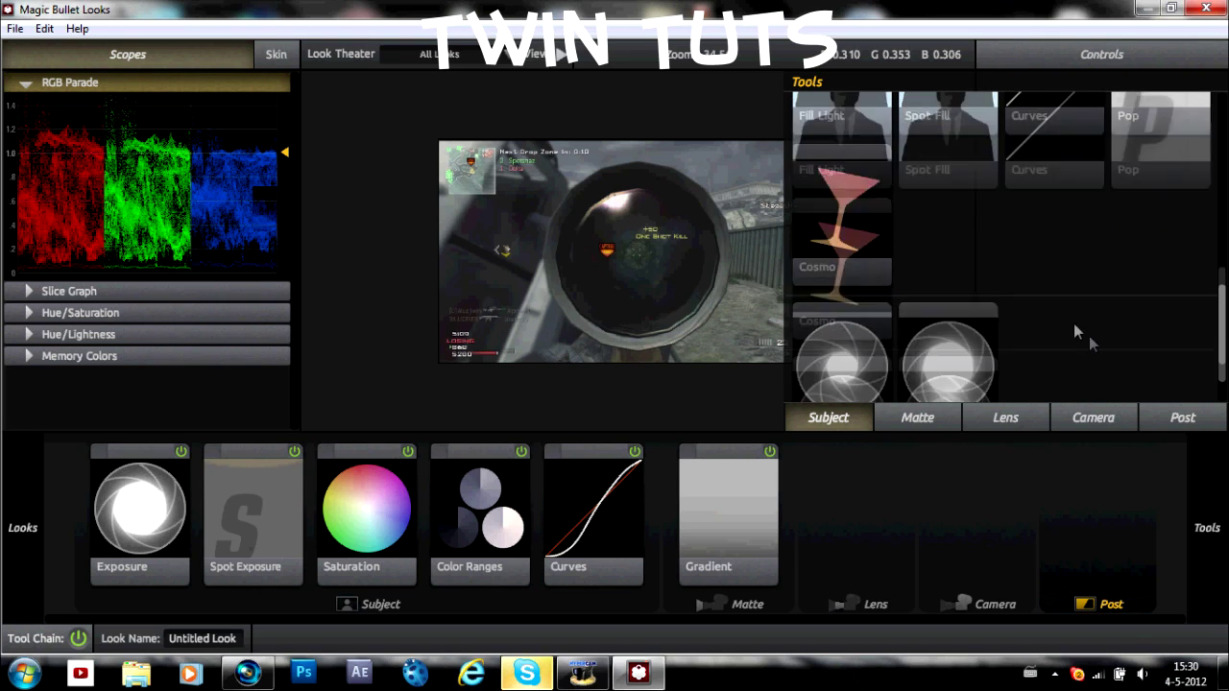
scroll(1089, 336, "up", 2)
scroll(1145, 336, "up", 4)
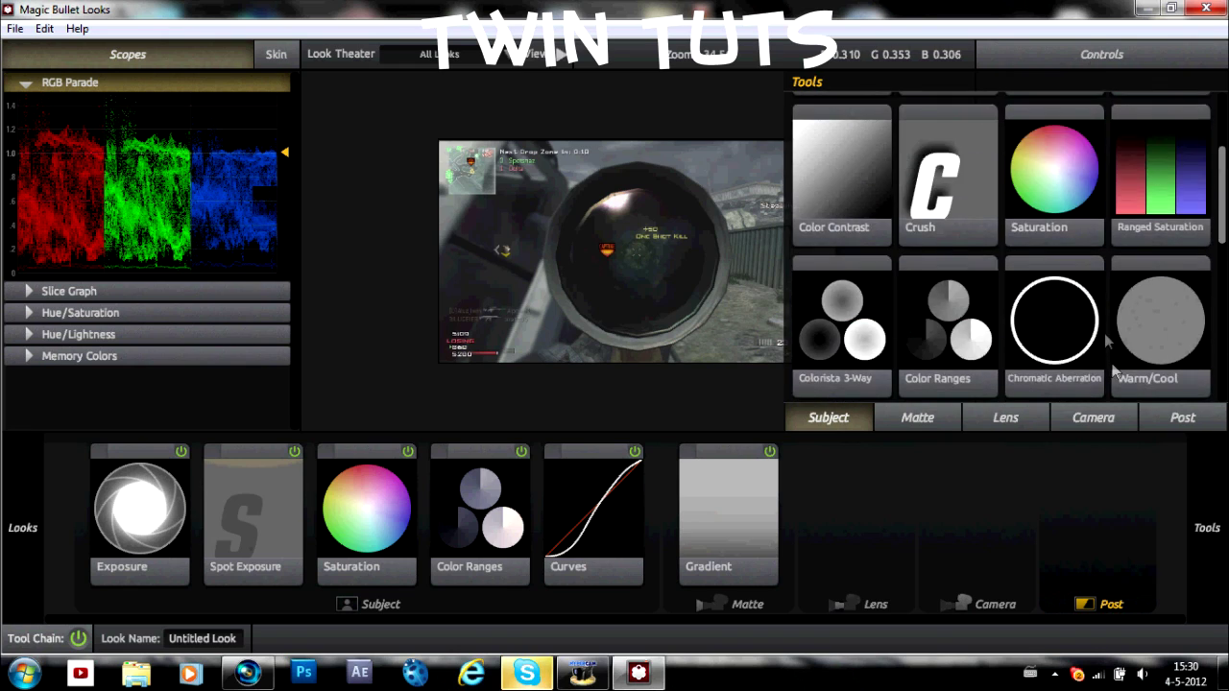
mouse_move(859, 208)
left_mouse_down()
mouse_move(833, 196)
mouse_move(675, 246)
mouse_move(137, 528)
mouse_move(142, 513)
left_mouse_up()
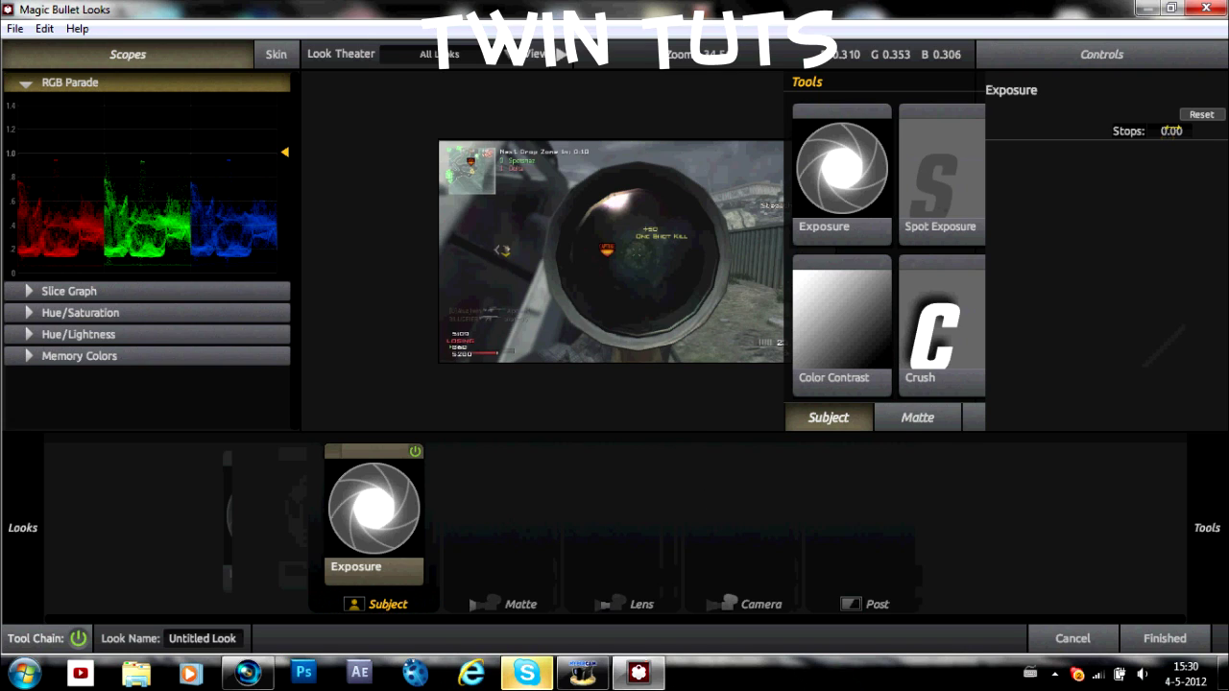
left_click_drag(1172, 132, 1202, 132)
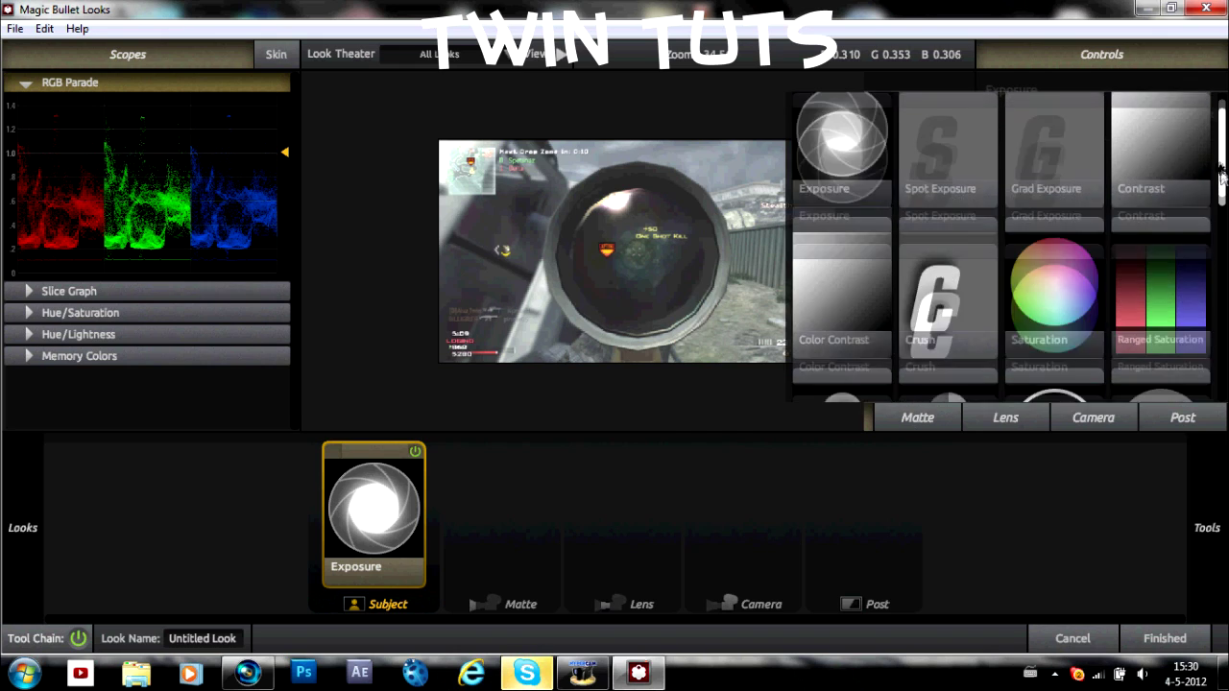
Add Color Ranges to Subject, tinting shadows and midtones blue (0.913, 0.996, 1.090) and highlights orange (1.171, 0.976, 0.853)
scroll(1122, 295, "down", 3)
left_click_drag(959, 344, 542, 516)
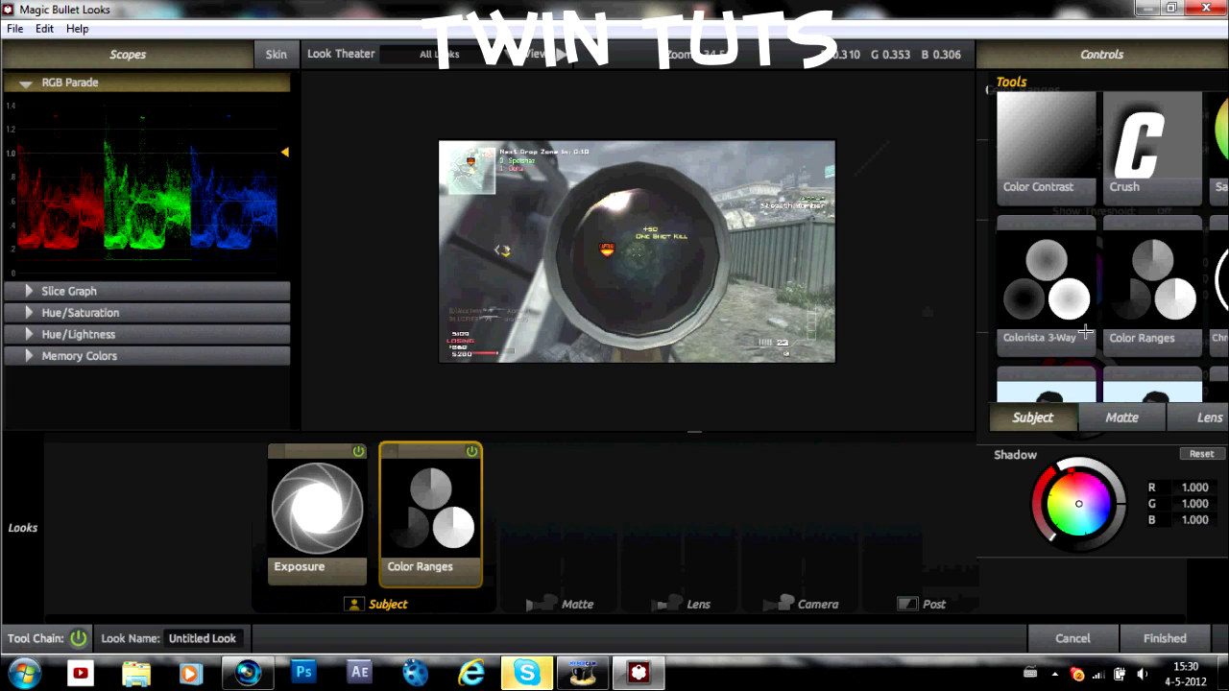
left_click_drag(1063, 490, 1088, 512)
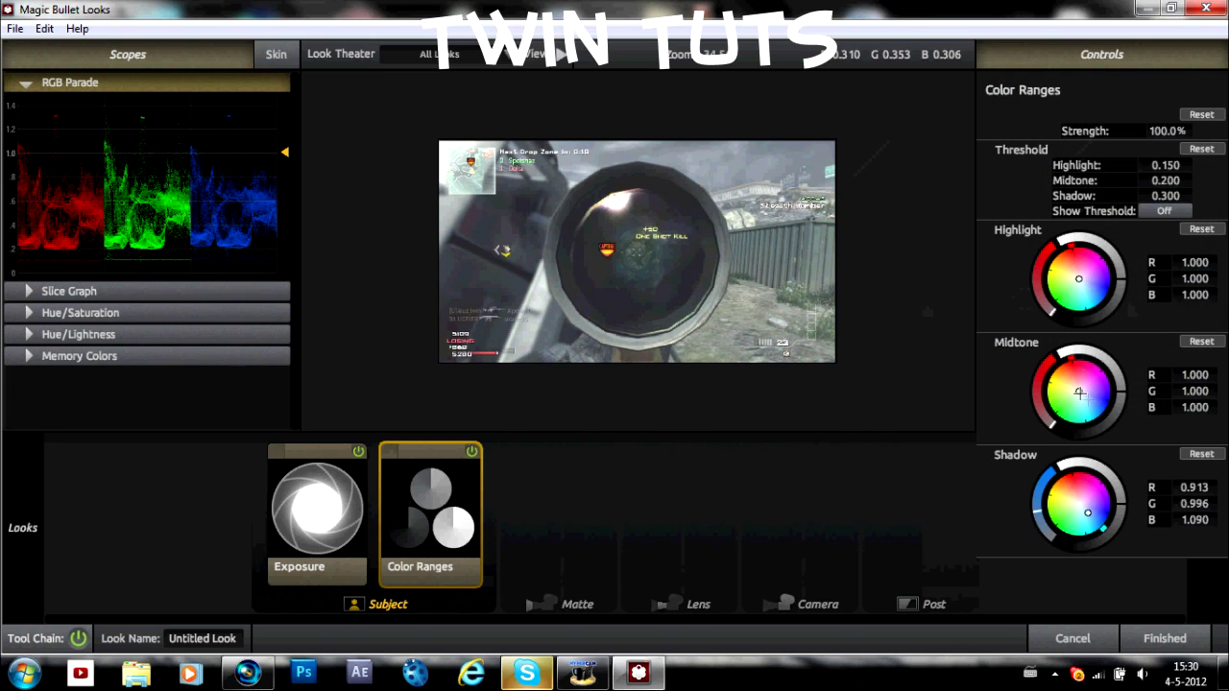
left_click_drag(1080, 392, 1088, 400)
left_click_drag(1070, 269, 1070, 266)
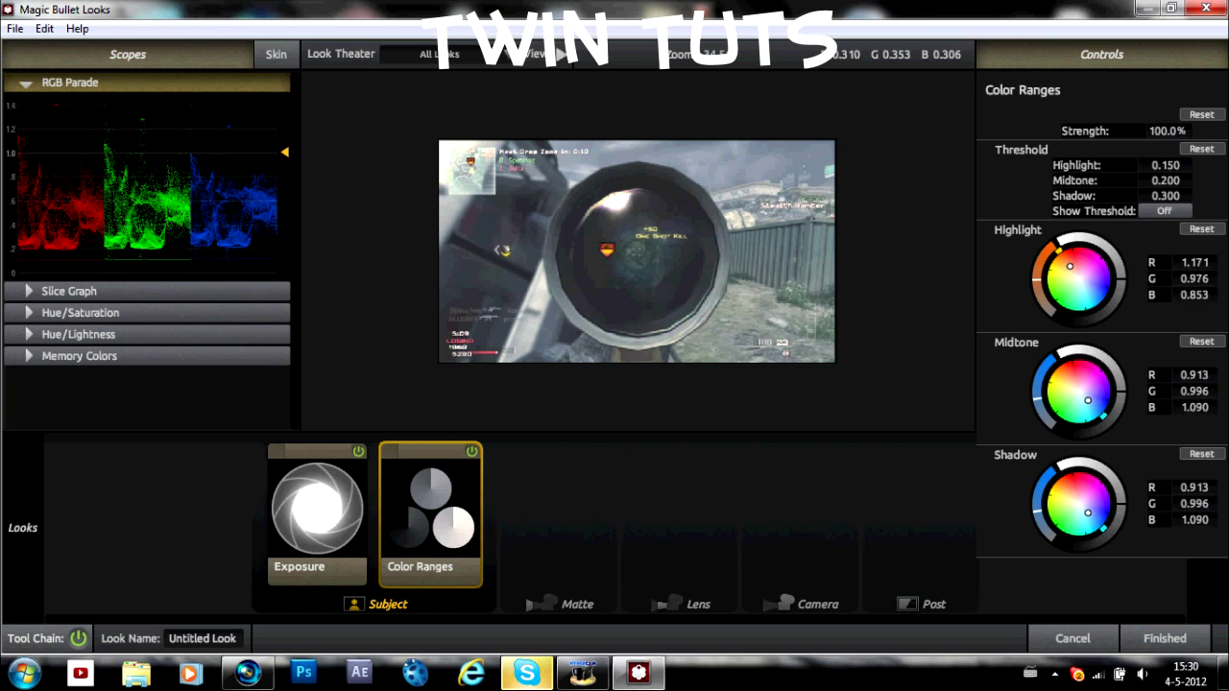
Add a Spot Exposure tool to the Lens stage of the look
mouse_move(1207, 564)
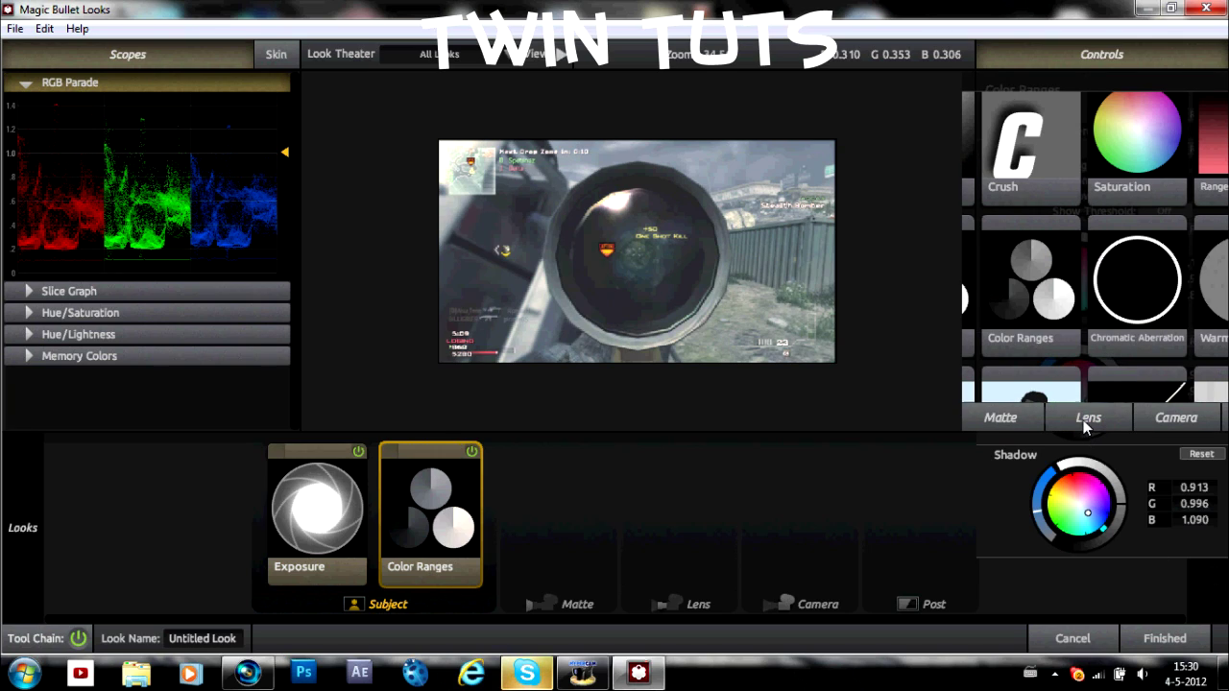
left_click(1001, 419)
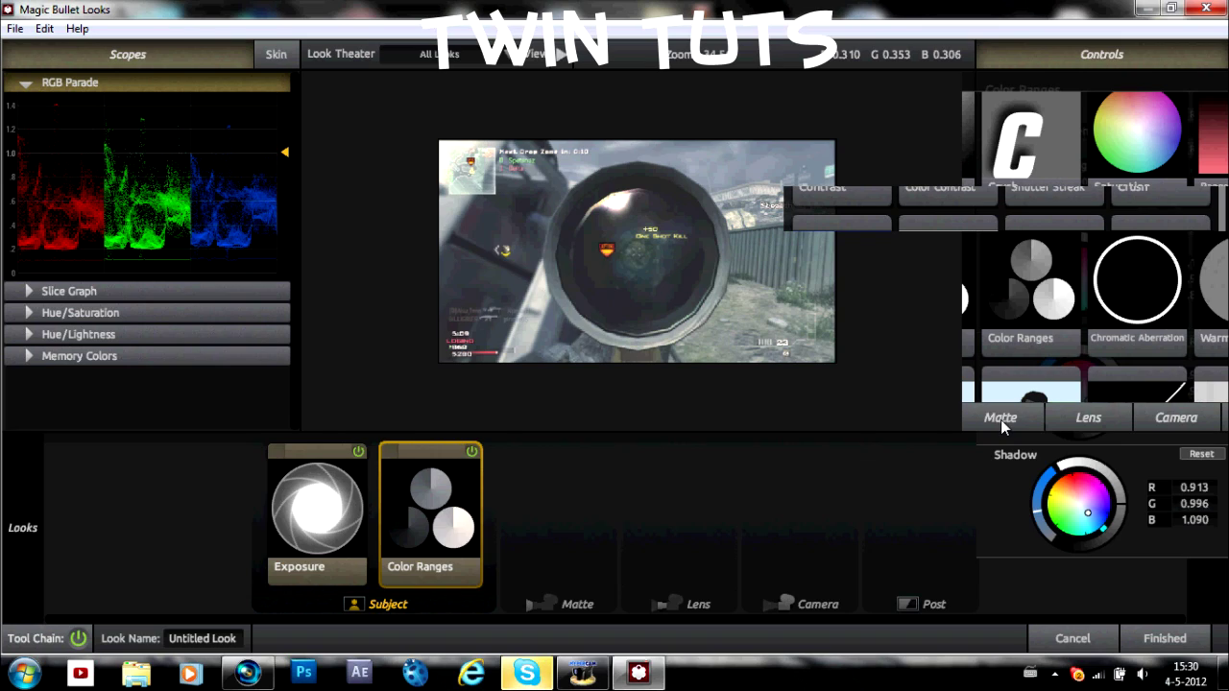
left_click_drag(996, 294, 995, 293)
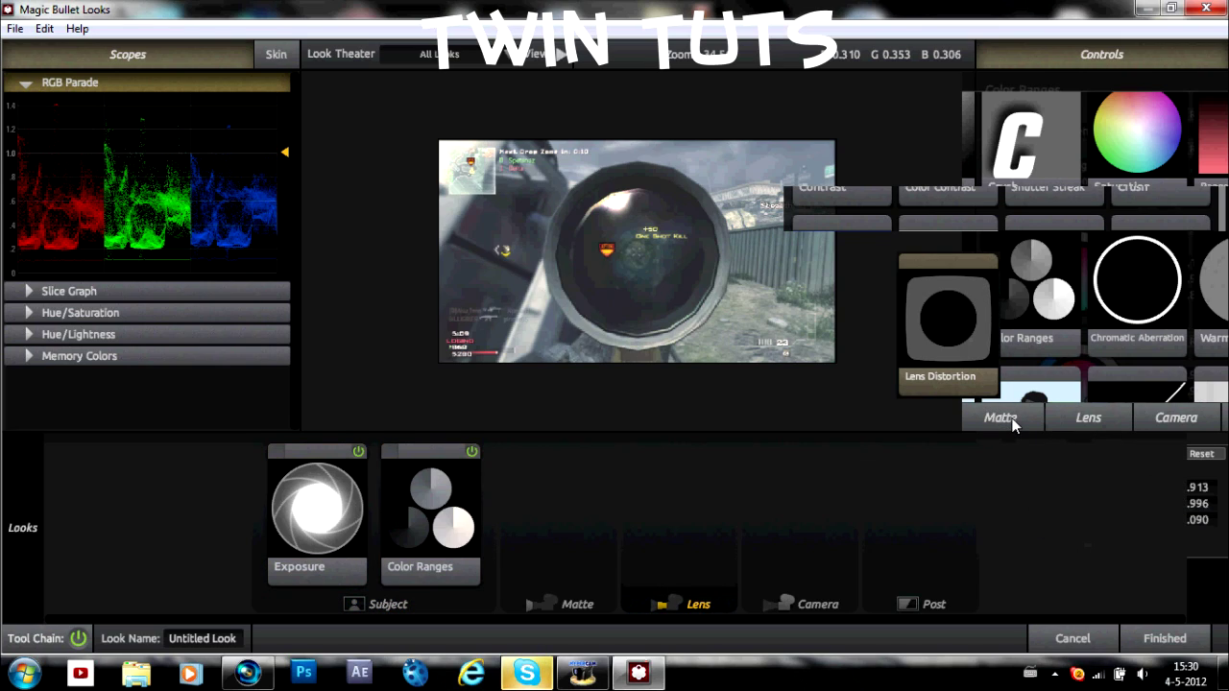
scroll(1015, 295, "down", 1)
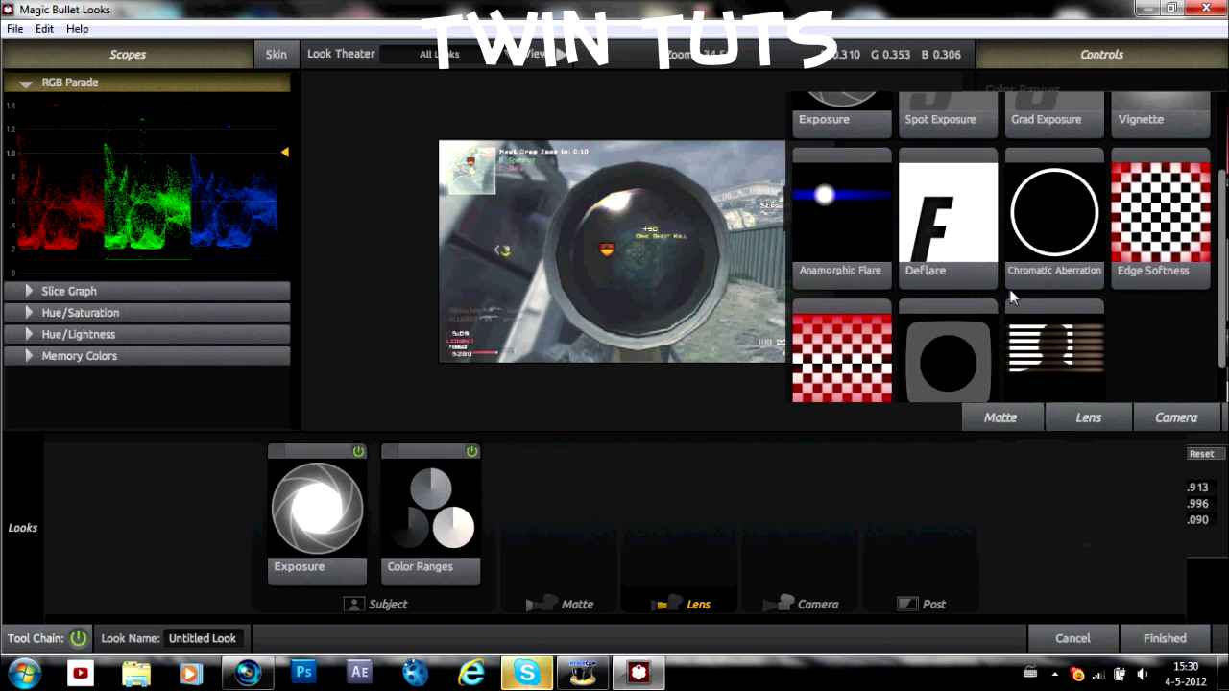
scroll(1006, 251, "up", 5)
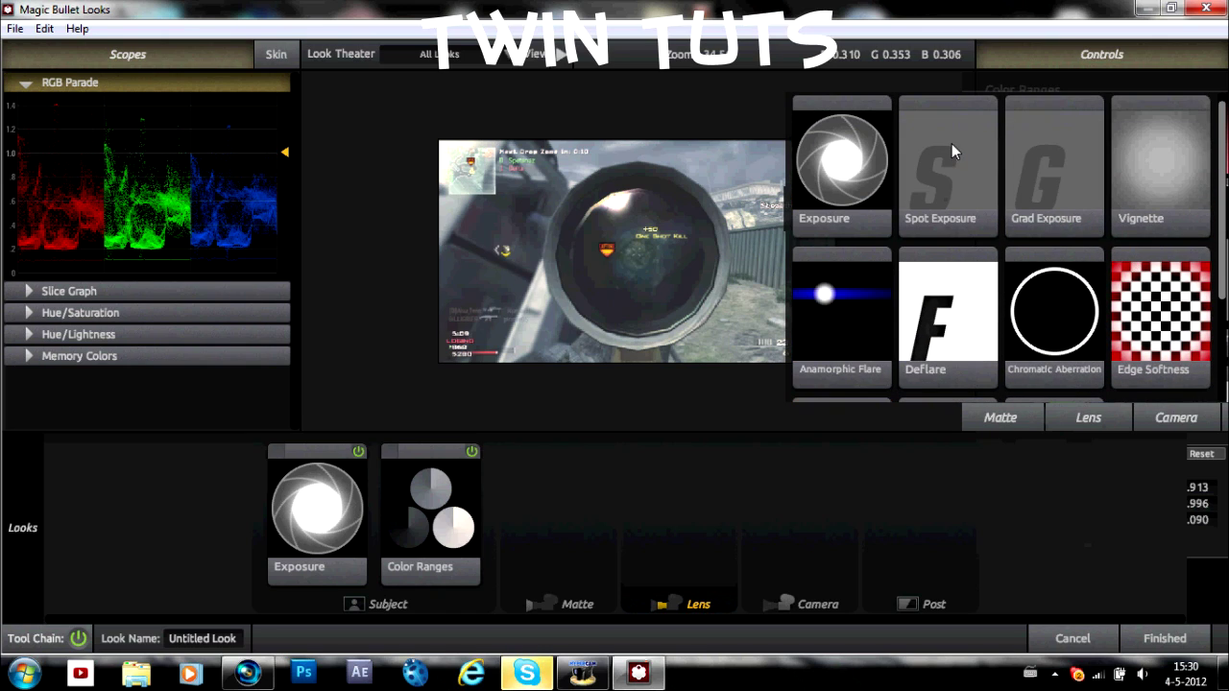
left_click_drag(952, 150, 640, 514)
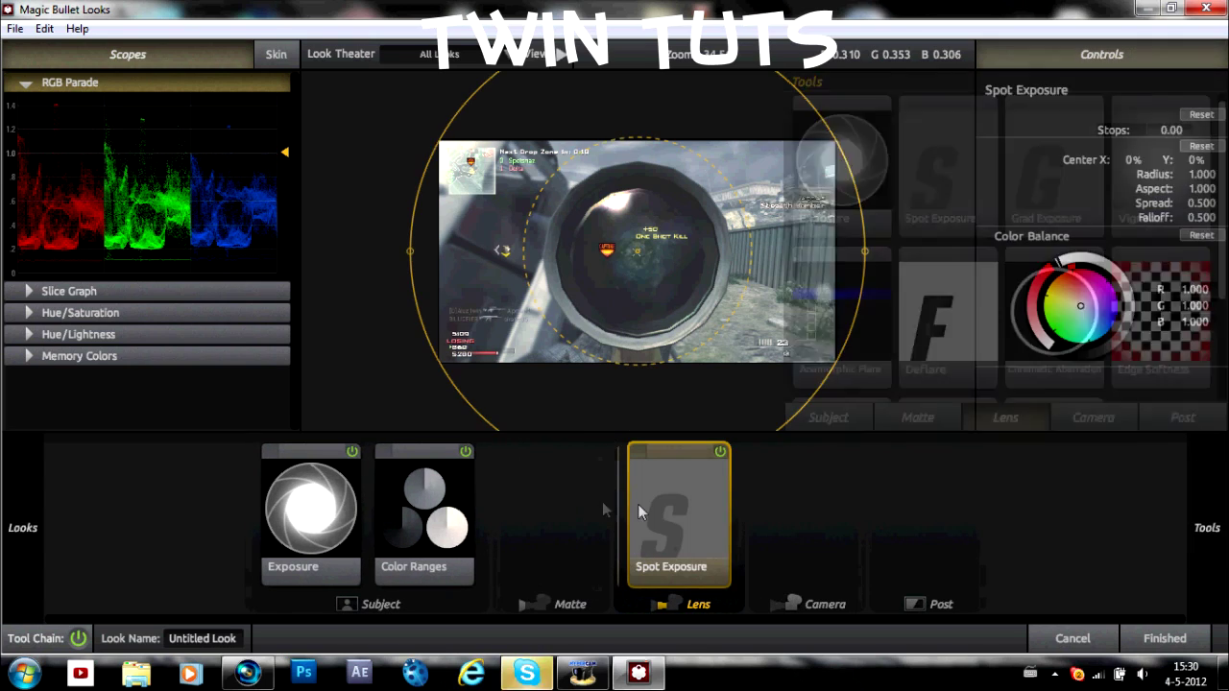
Reshape the exposure spot into a wide ellipse over the image's upper edge: center about -1.1%, -58.8%, radius 0.328, aspect 3.044, spread 0.211
left_click_drag(707, 265, 707, 113)
left_click_drag(659, 331, 660, 202)
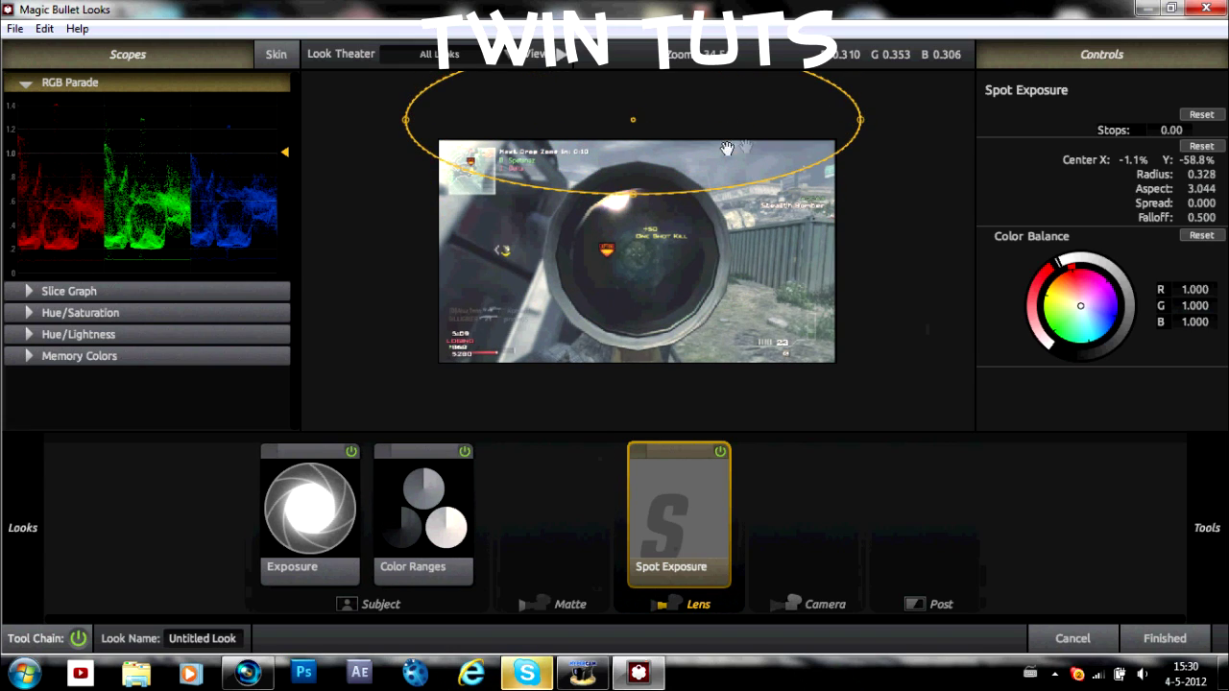
left_click_drag(758, 180, 749, 159)
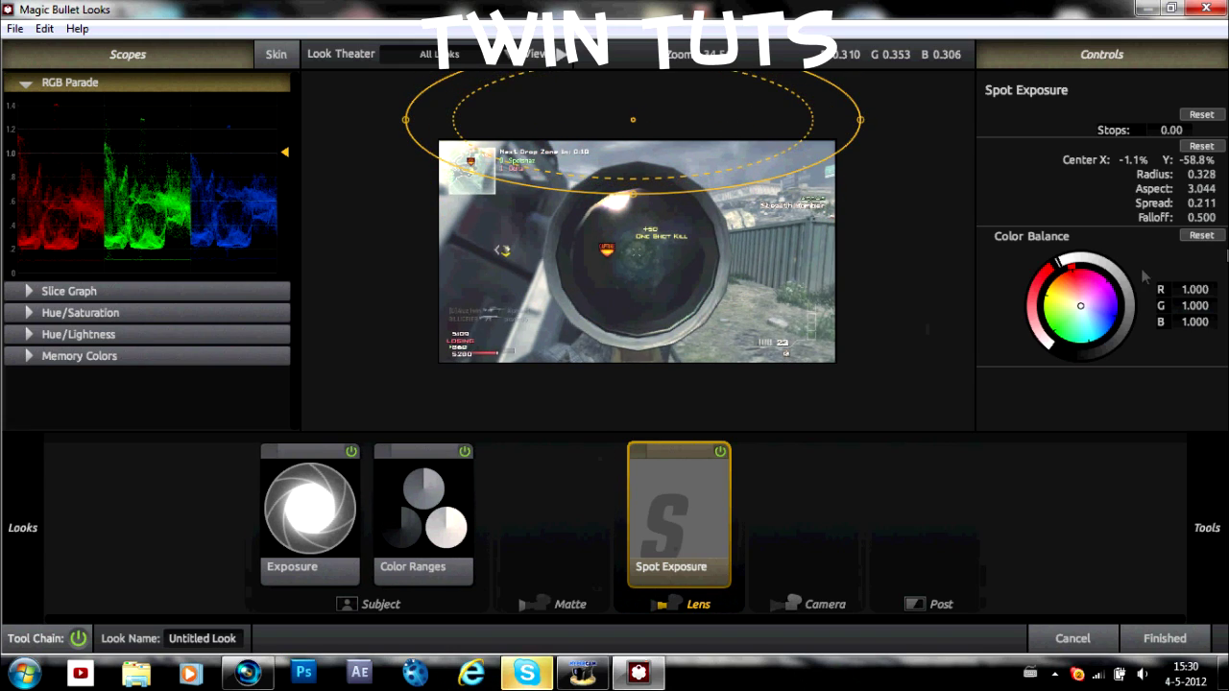
Raise the Spot Exposure's stops, lower its color balance to about 0.651, and apply the finished look to the clip
mouse_move(1171, 131)
left_mouse_down()
mouse_move(1217, 130)
mouse_move(1178, 131)
mouse_move(1202, 130)
mouse_move(1191, 130)
left_mouse_up()
mouse_move(1059, 307)
left_mouse_down()
mouse_move(1070, 288)
mouse_move(1044, 288)
mouse_move(1075, 286)
mouse_move(1077, 272)
mouse_move(1078, 305)
left_mouse_up()
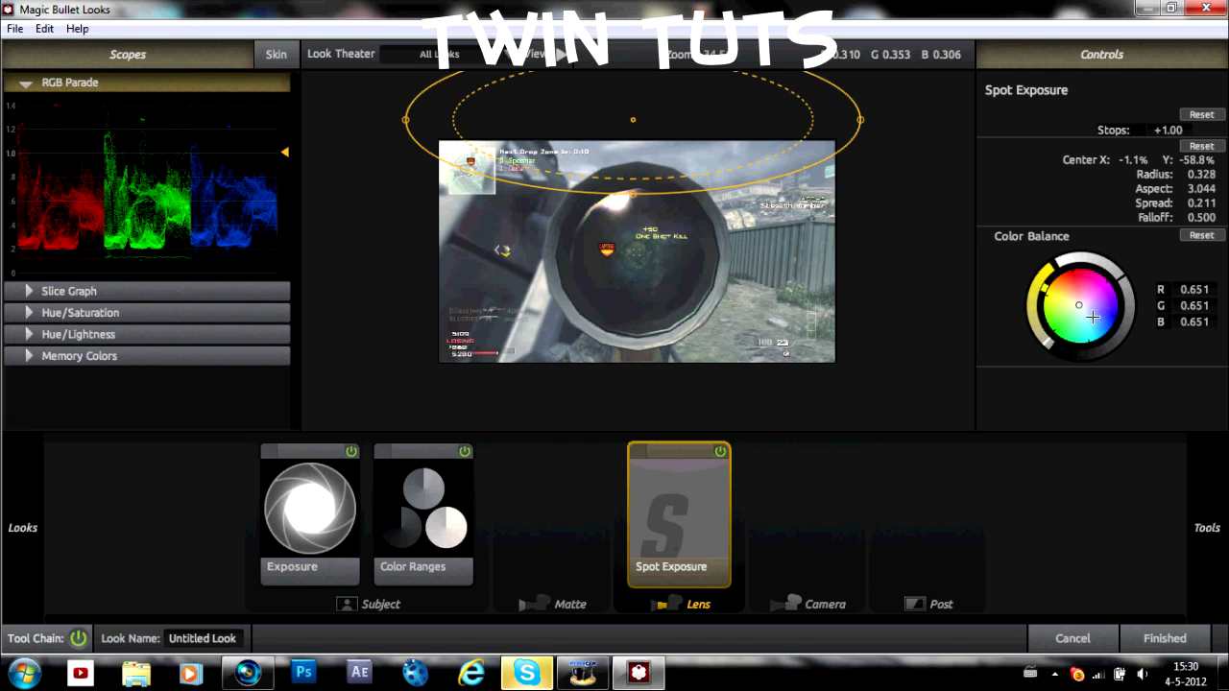
left_click(1164, 639)
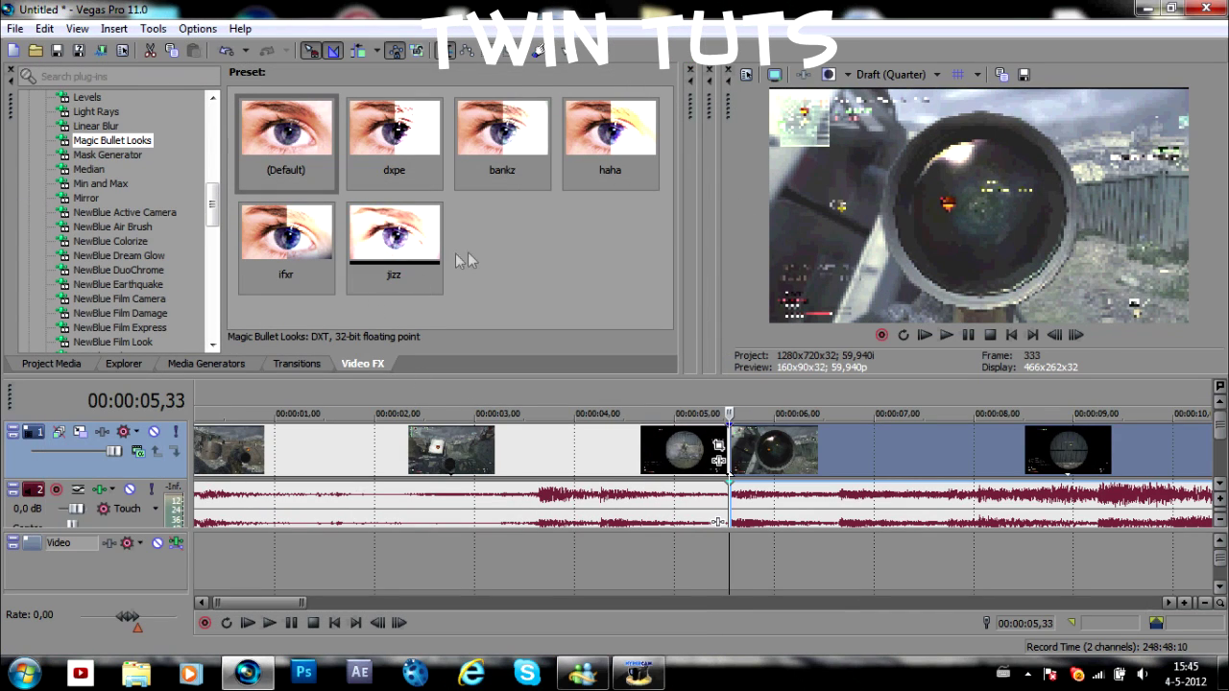
Apply the Brightness and Contrast effect with the "tut mbl" preset to the second part of the clip
scroll(139, 168, "up", 10)
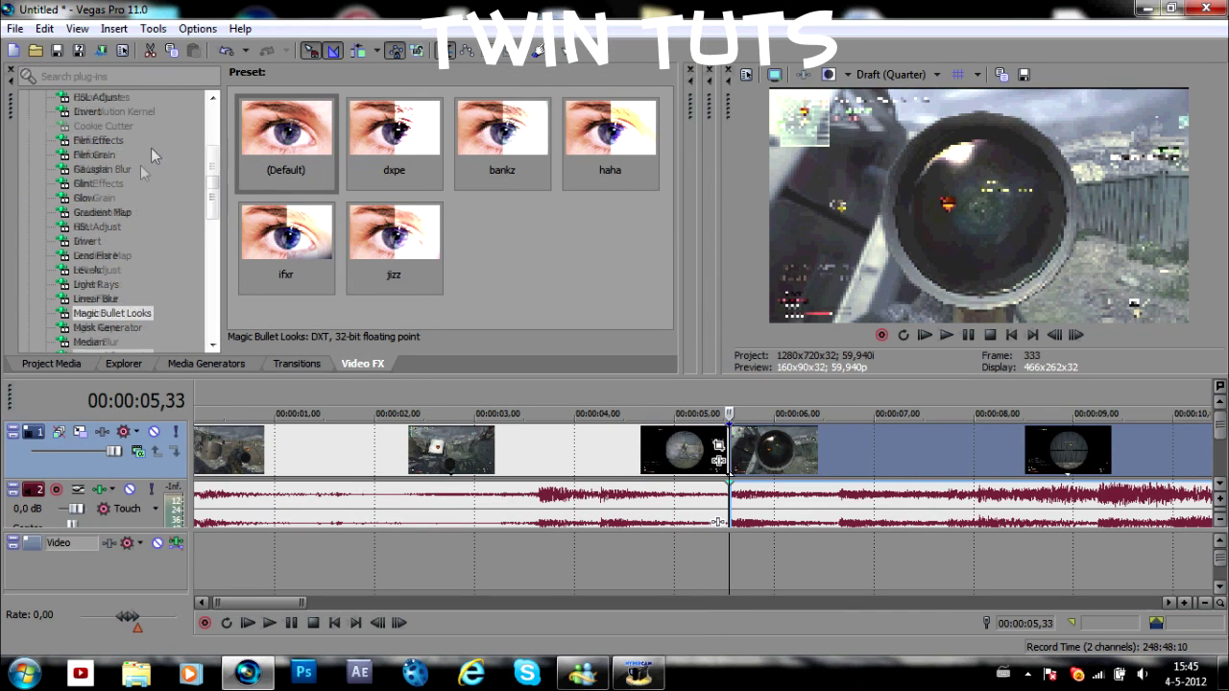
left_click(139, 168)
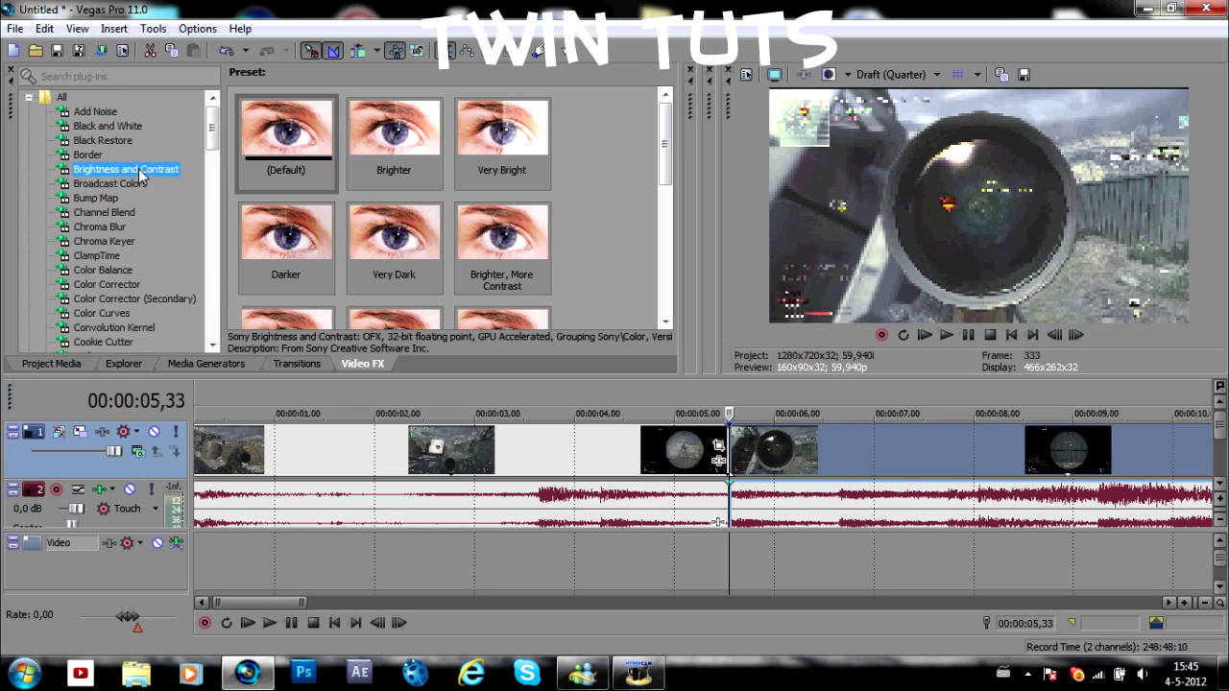
left_click_drag(671, 142, 678, 293)
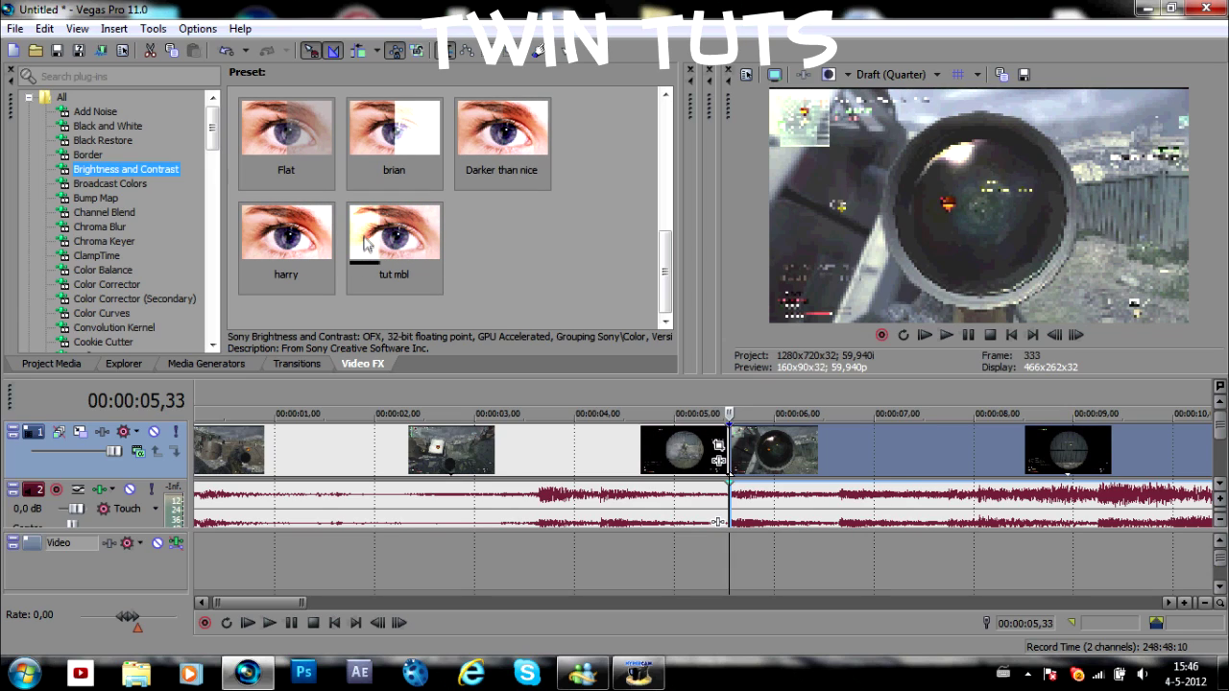
left_click_drag(375, 247, 763, 455)
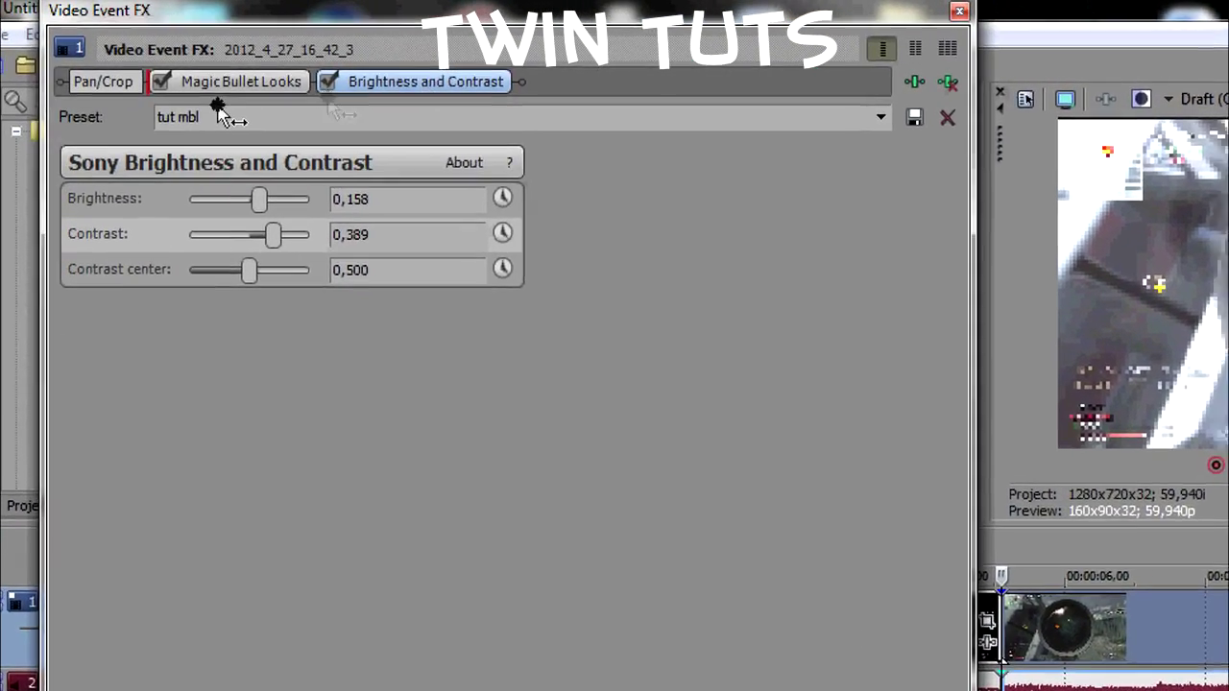
Place Brightness and Contrast before Magic Bullet Looks in the clip's effect chain and enable keyframe animation for Contrast
left_click_drag(219, 108, 159, 113)
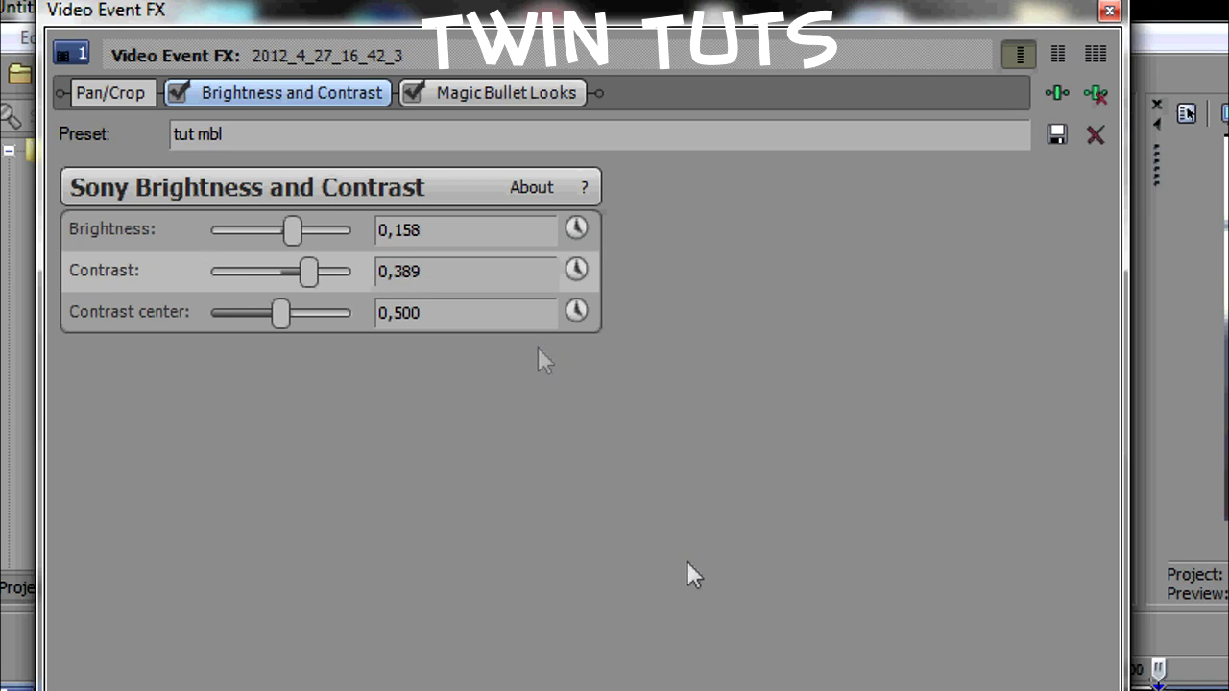
left_click(577, 269)
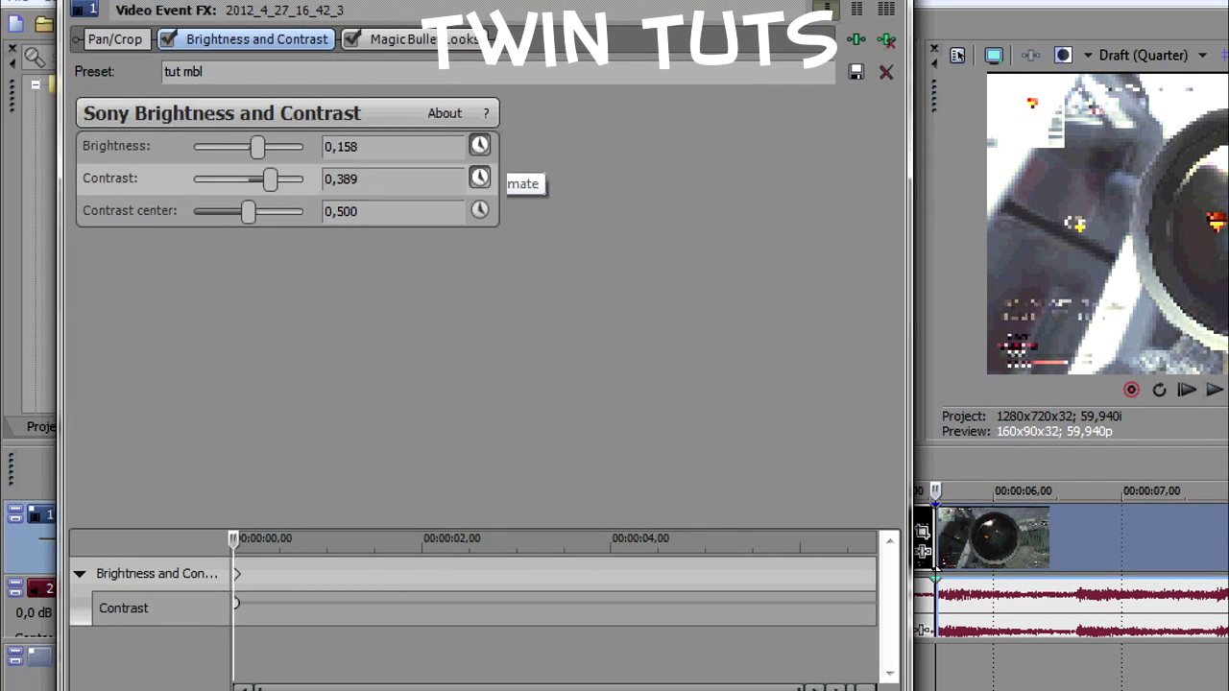
Keyframe both Contrast and Brightness to 0 at 00:00:00,35 in the effect's timeline, and place the project cursor shortly before the split
left_click(284, 577)
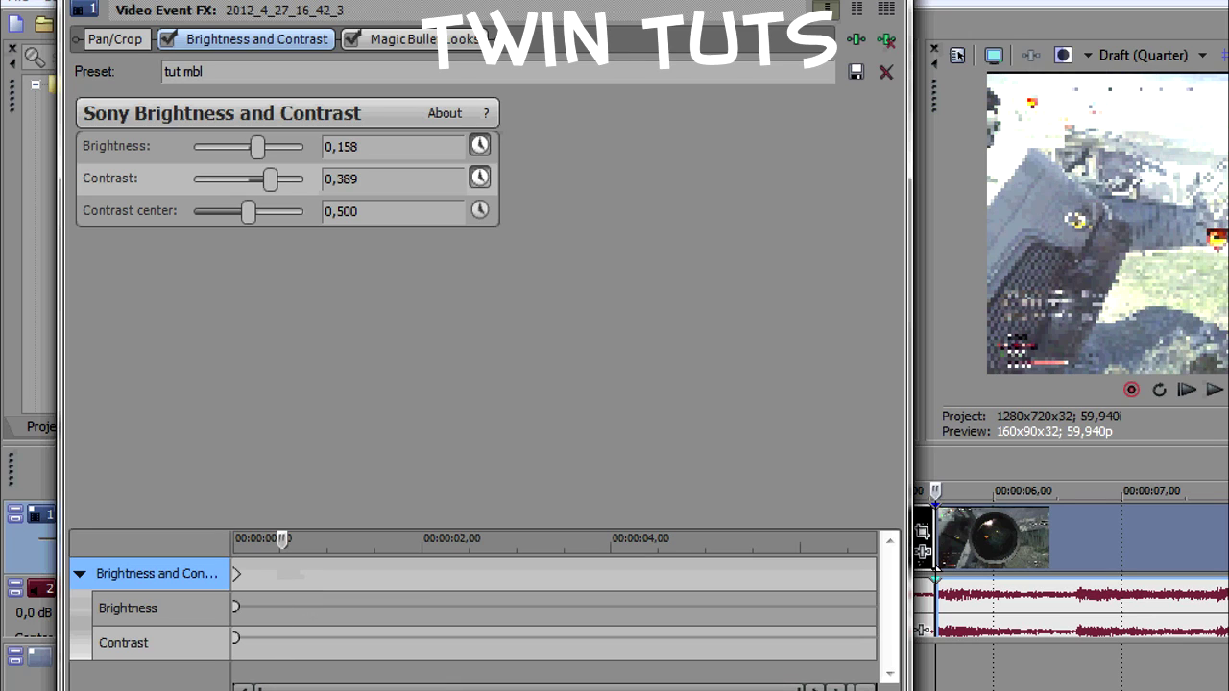
left_click(299, 580)
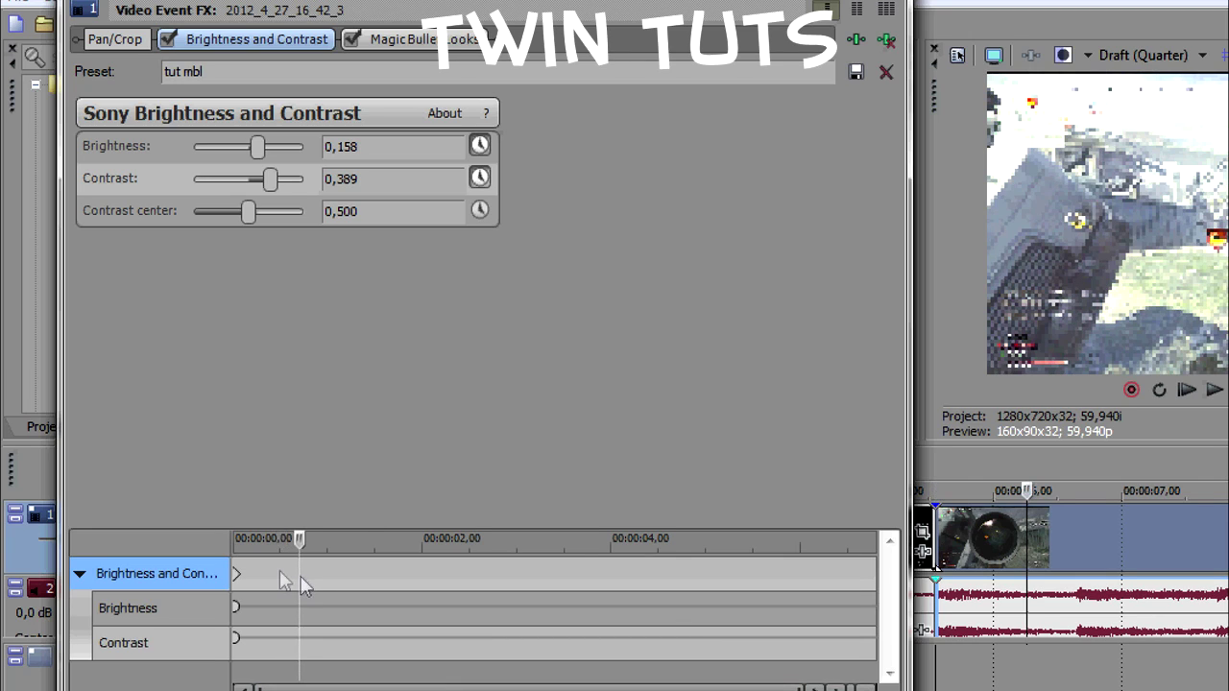
left_click(270, 569)
left_click(281, 572)
left_click(288, 571)
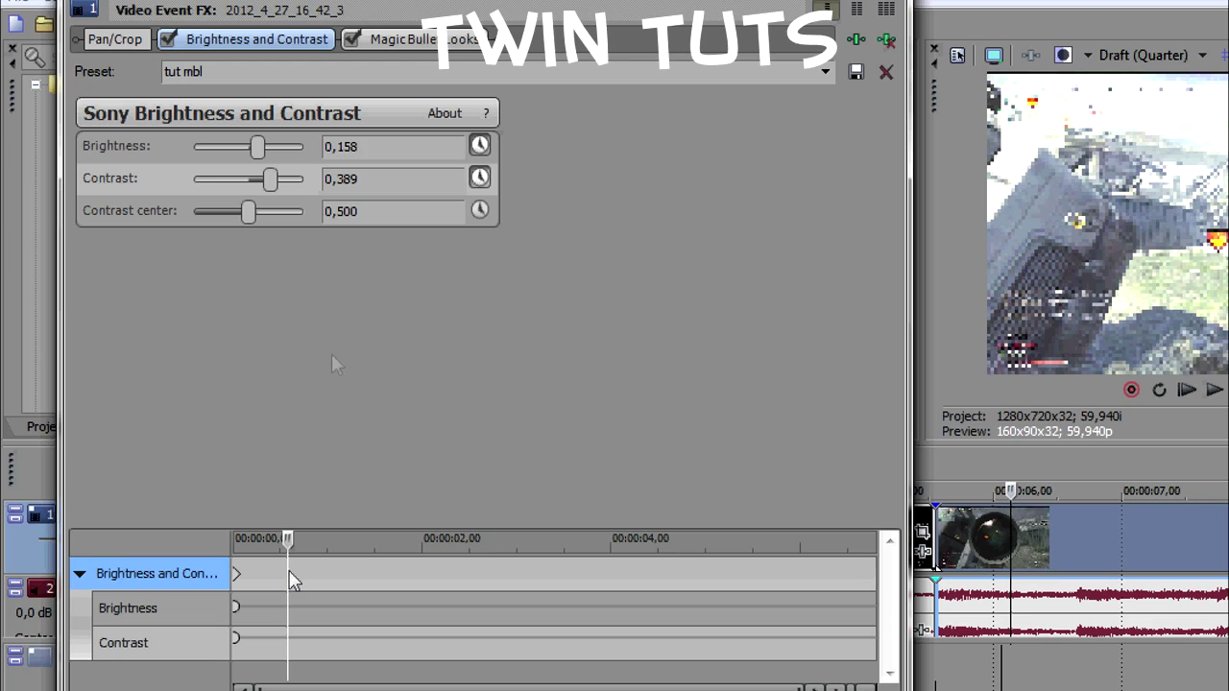
left_click_drag(381, 181, 304, 192)
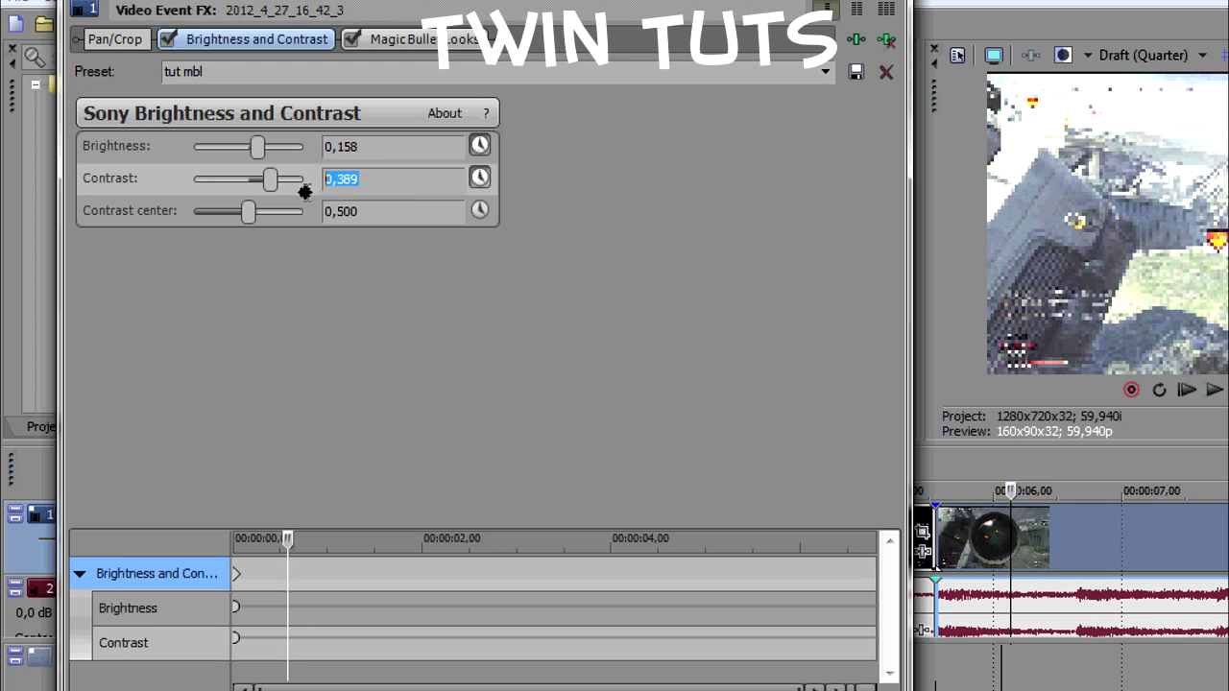
type("0")
key("shift+Tab")
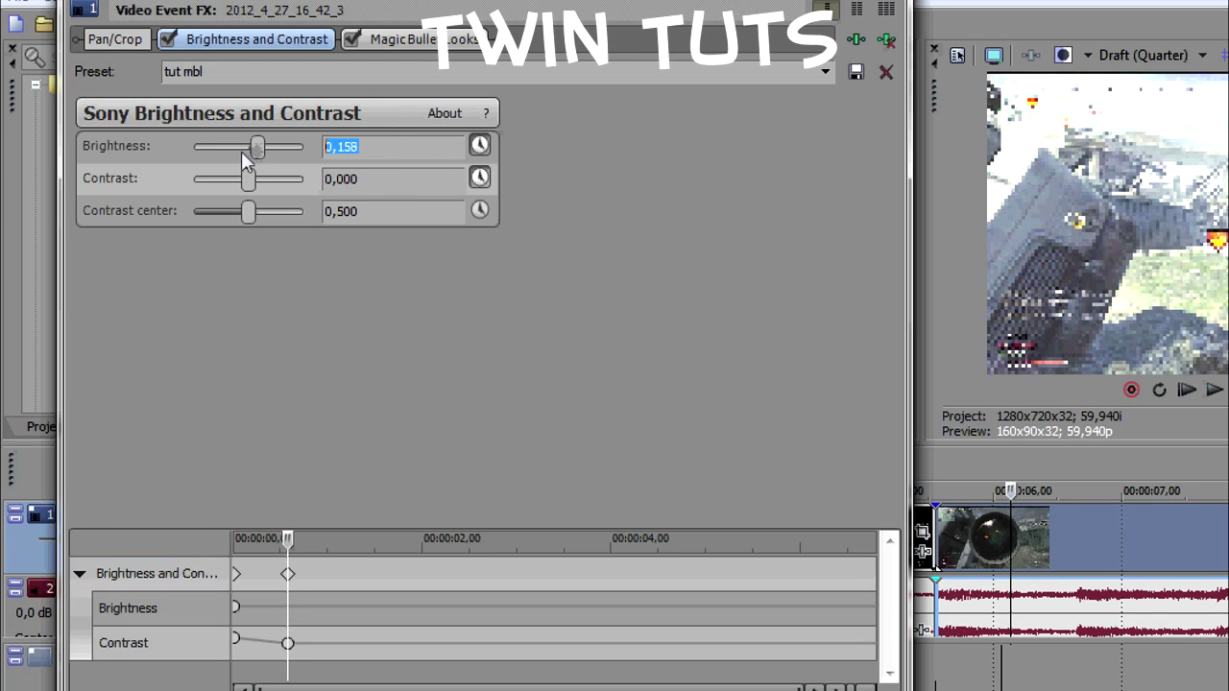
type("0")
key("Return")
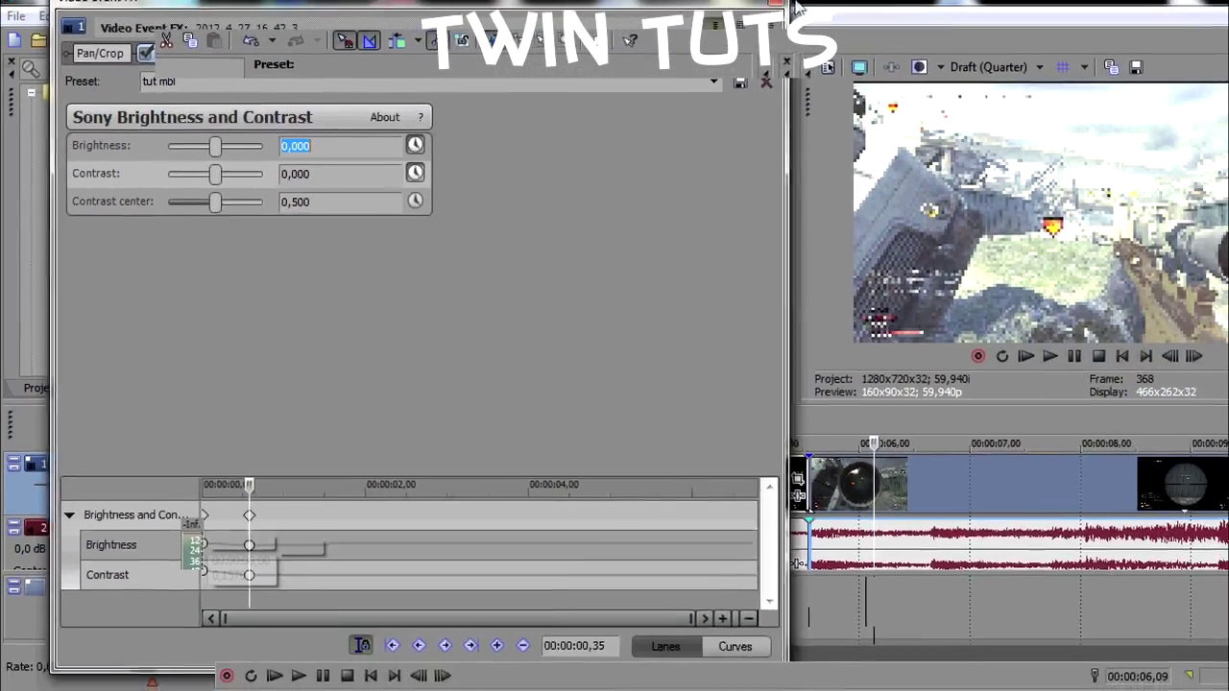
left_click(776, 3)
left_click(688, 456)
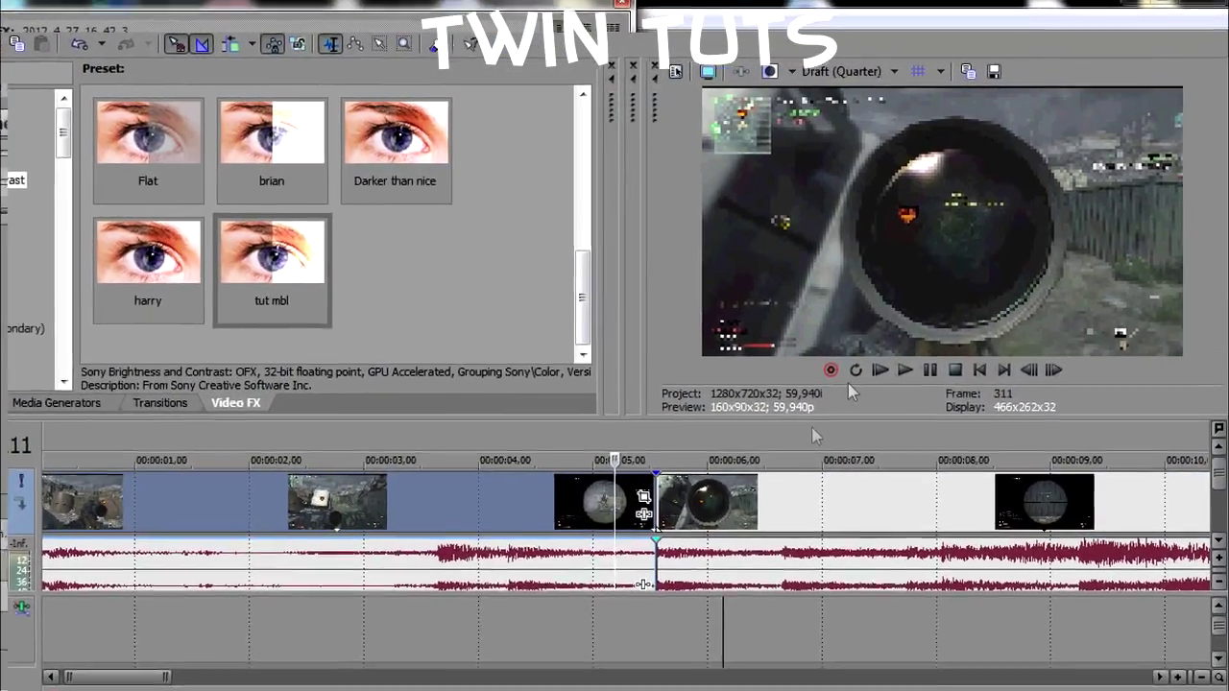